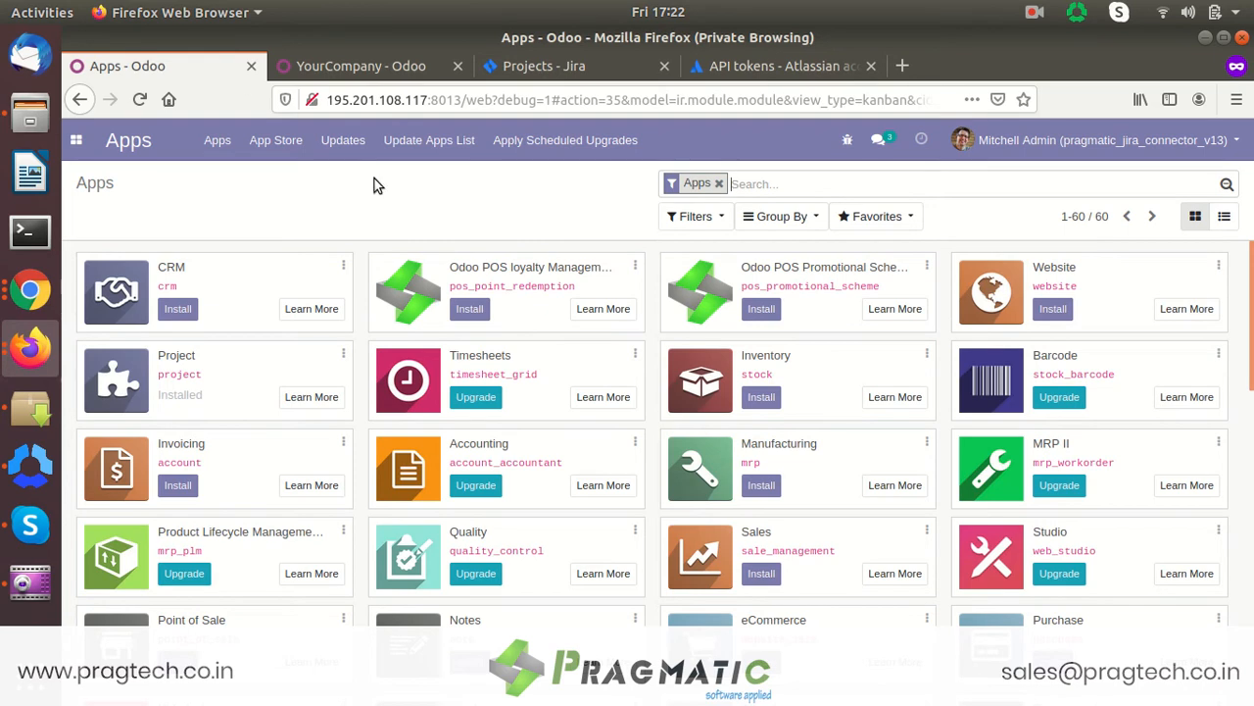
{"action": "left_click", "coordinate": [607, 73]}
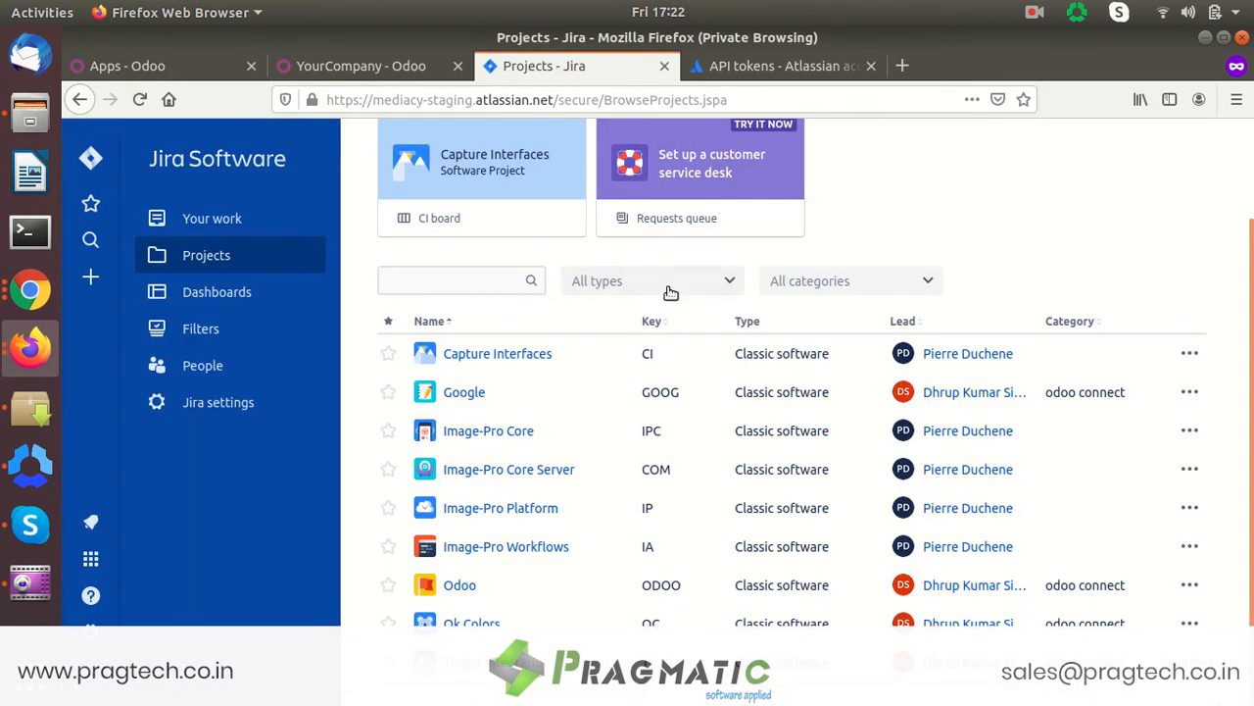
{"action": "left_click", "coordinate": [315, 74]}
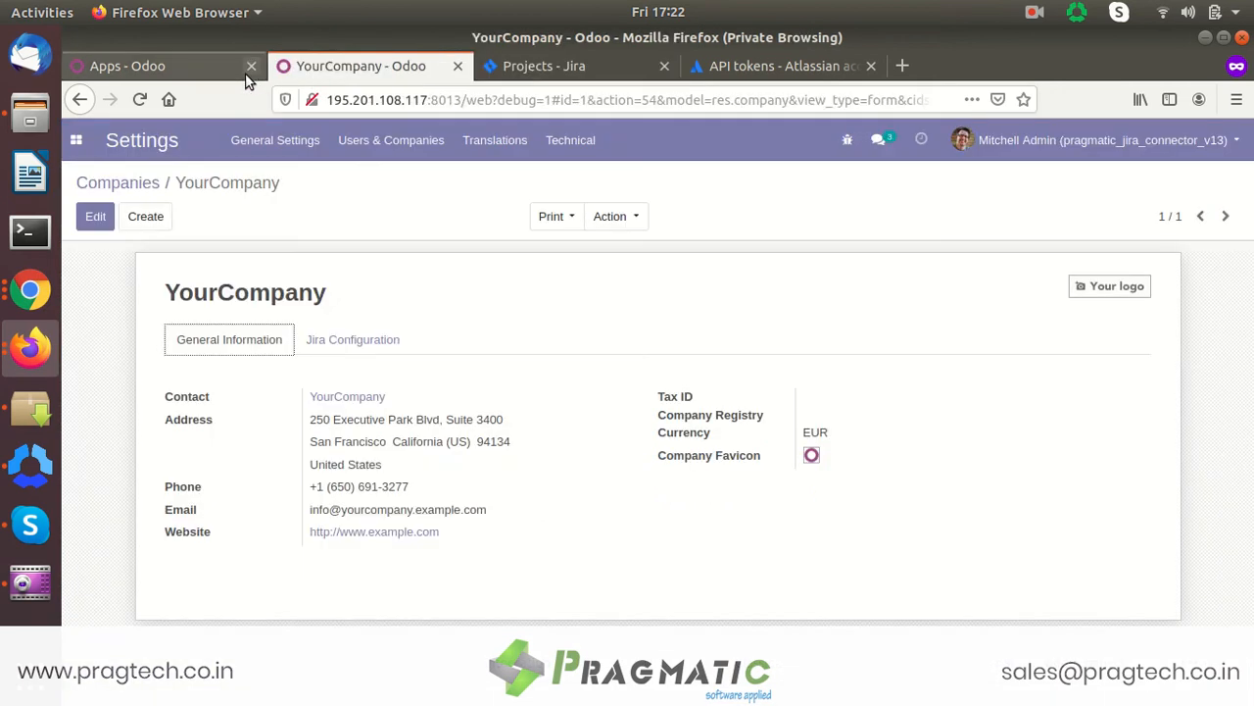
{"action": "left_click", "coordinate": [235, 75]}
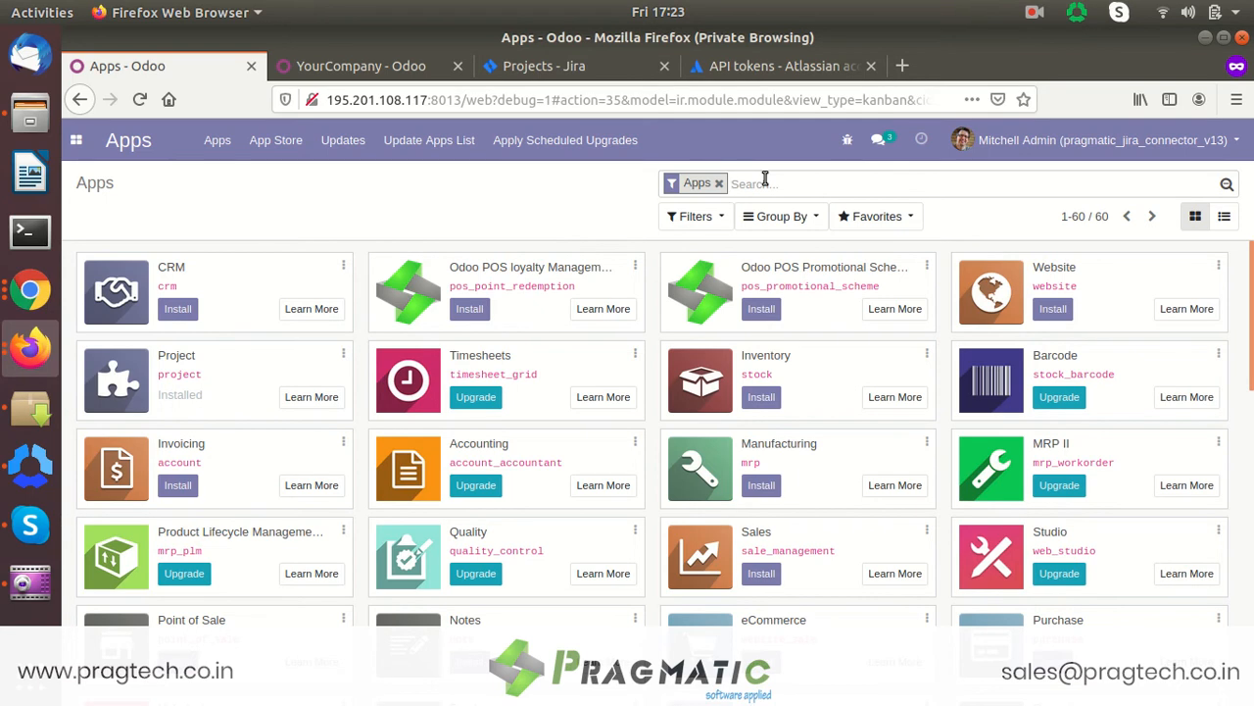
Remove the default Apps filter and search the modules for "jira"
{"action": "key", "text": "BackSpace"}
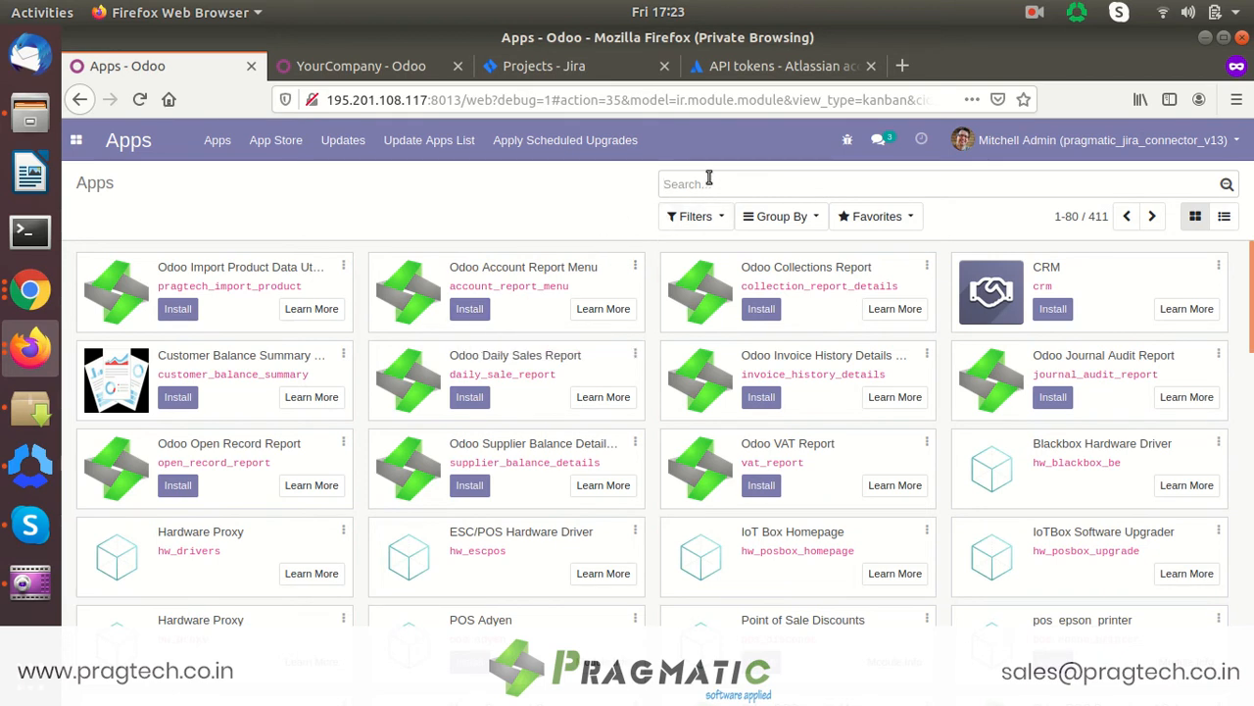
{"action": "type", "text": "jira"}
{"action": "key", "text": "Return"}
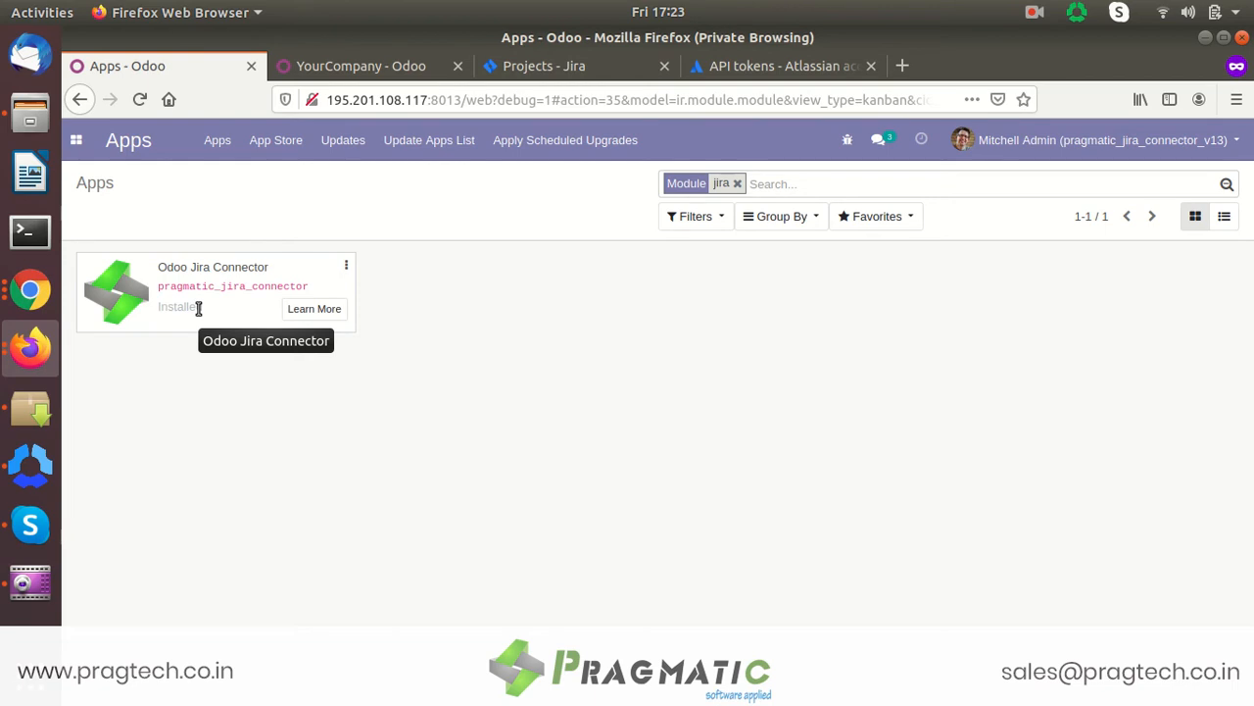
Open the admin user's record from the Users list in Settings and review its access rights
{"action": "left_click", "coordinate": [390, 75]}
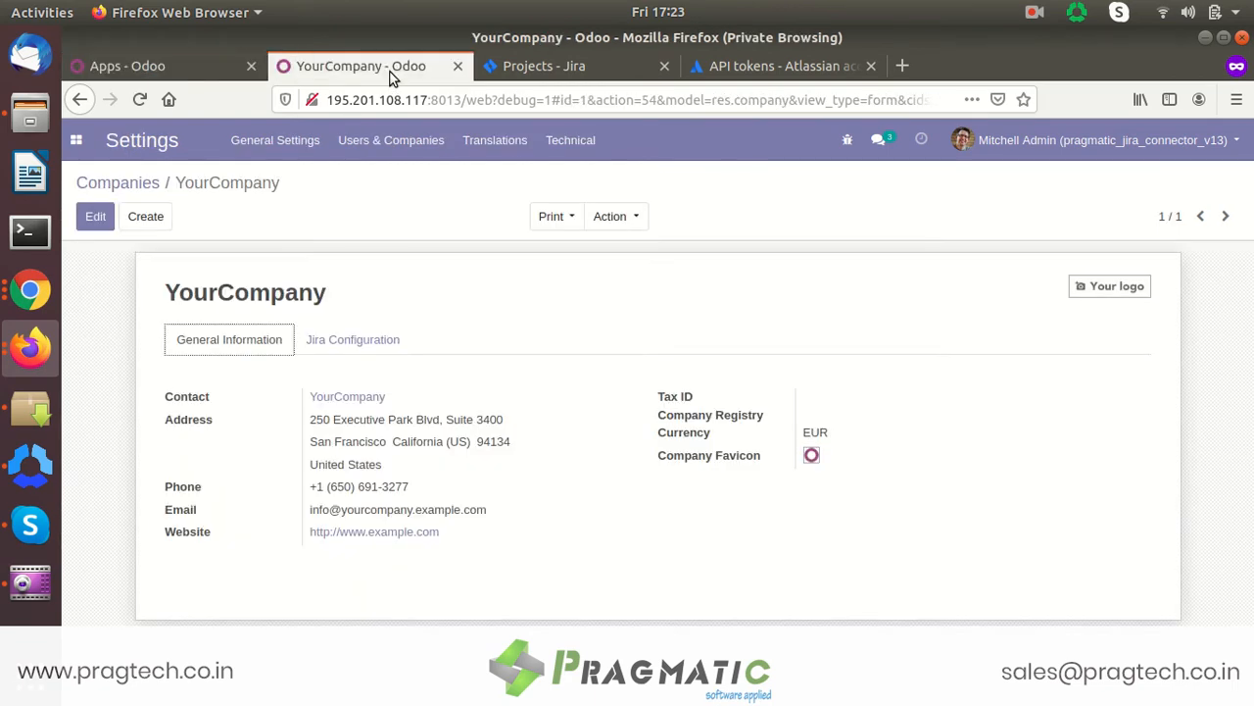
{"action": "left_click", "coordinate": [208, 71]}
{"action": "left_click", "coordinate": [76, 139]}
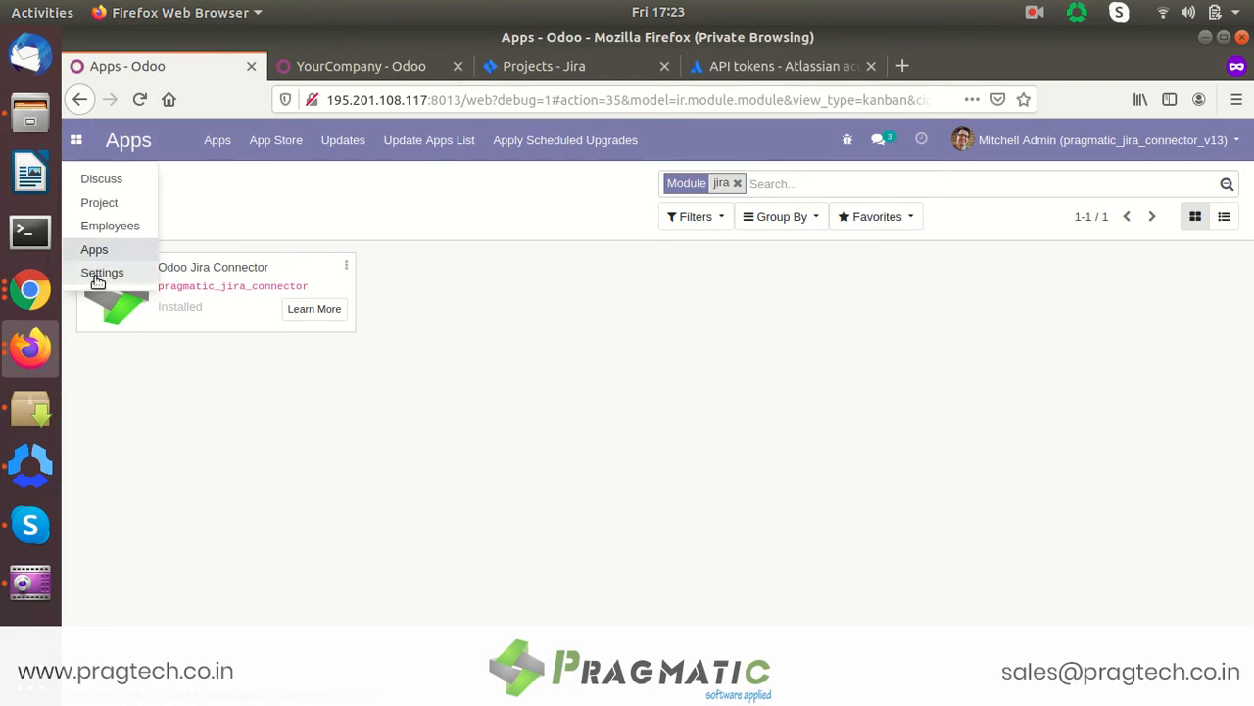
{"action": "left_click", "coordinate": [95, 277]}
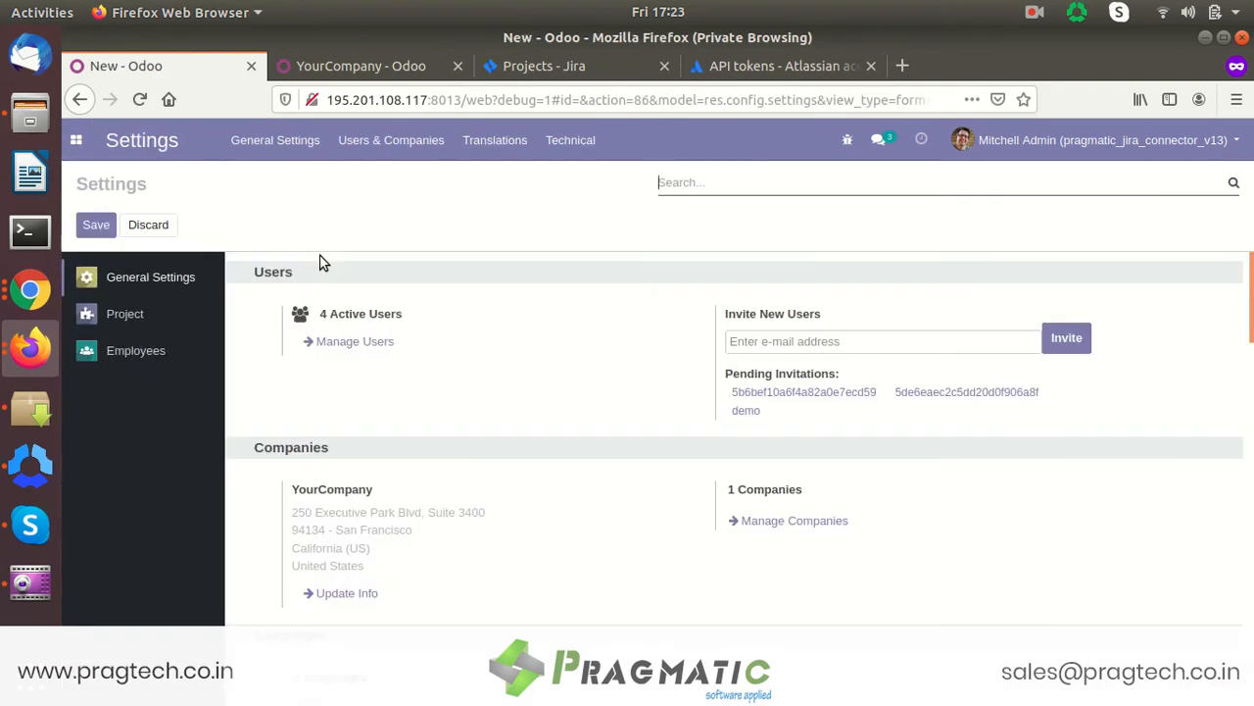
{"action": "left_click", "coordinate": [422, 142]}
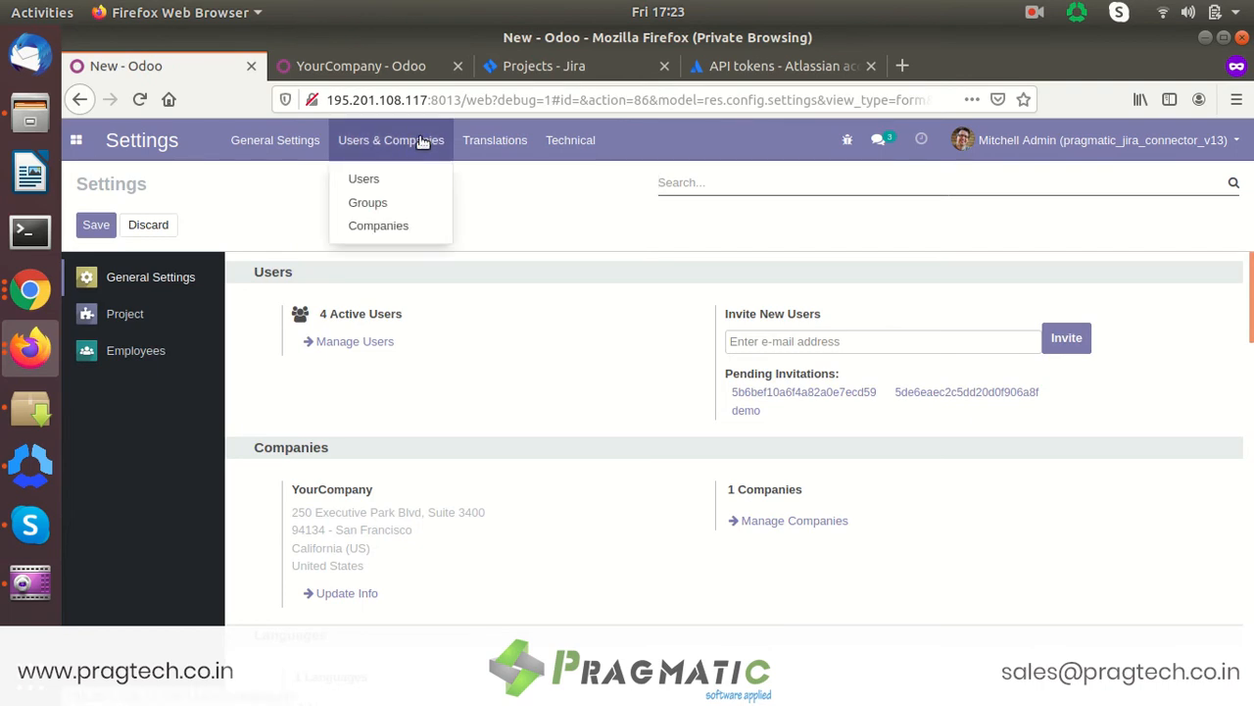
{"action": "left_click", "coordinate": [399, 189]}
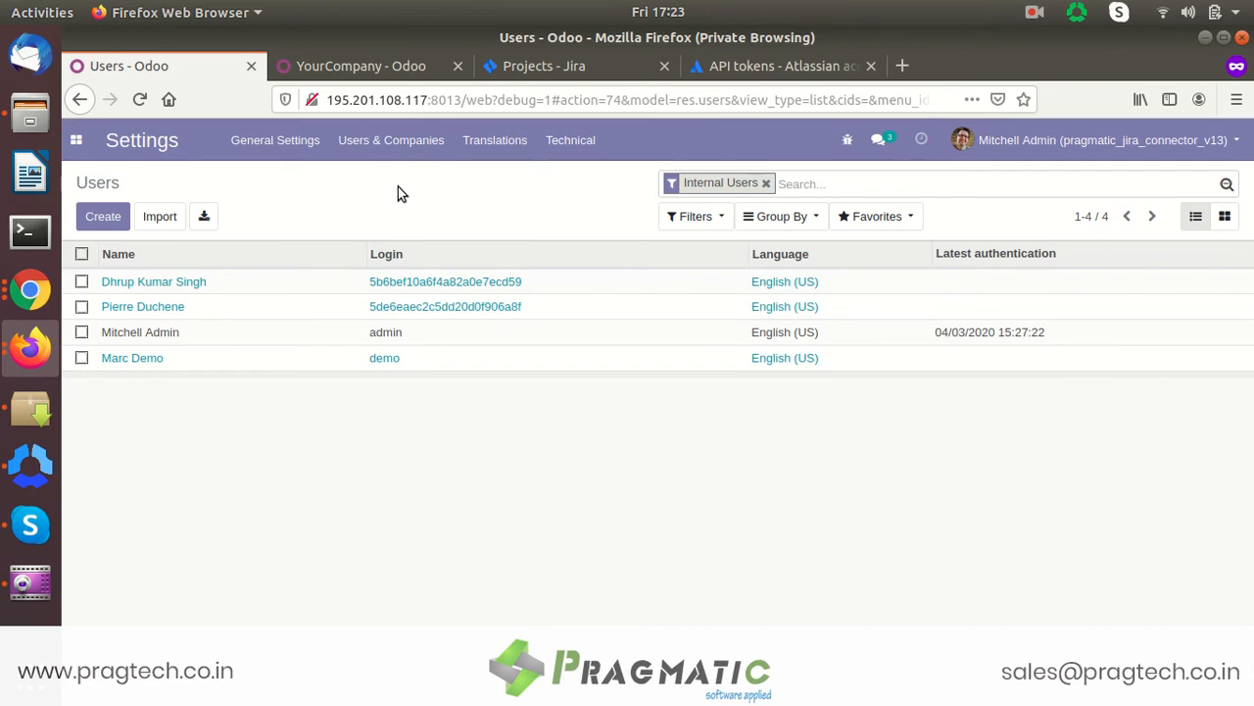
{"action": "left_click", "coordinate": [376, 338]}
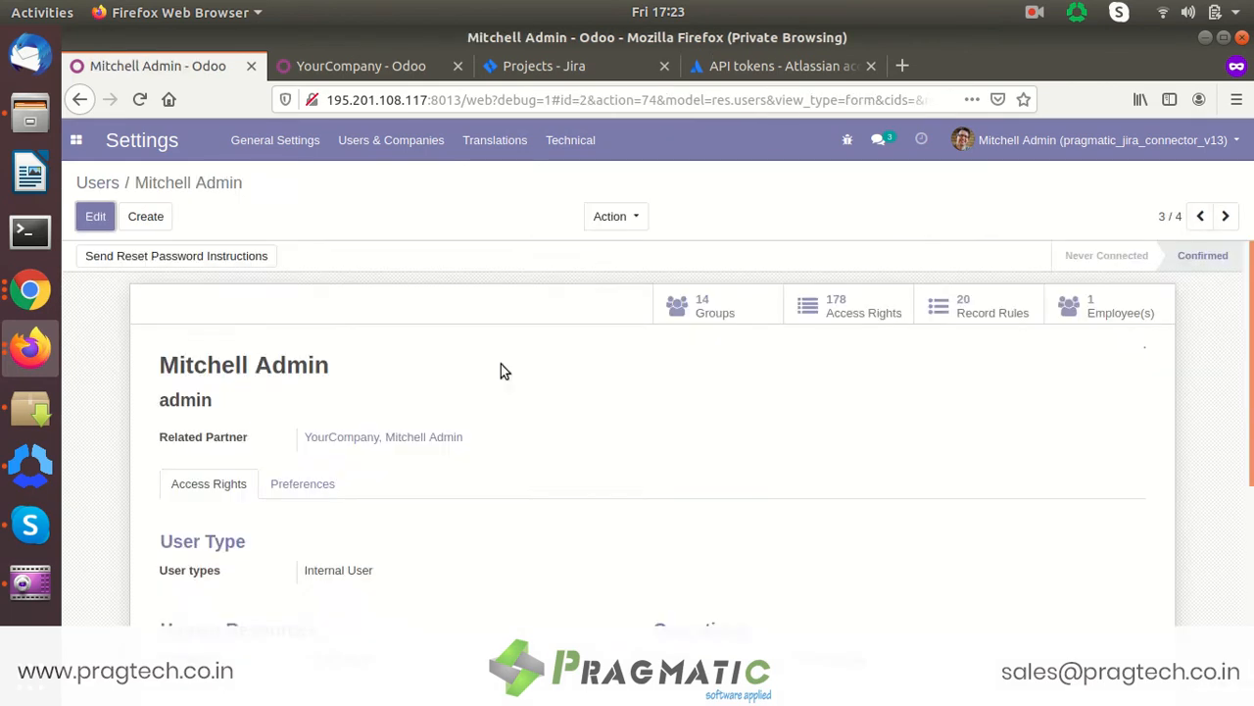
{"action": "left_click_drag", "start_coordinate": [1251, 284], "coordinate": [1252, 312]}
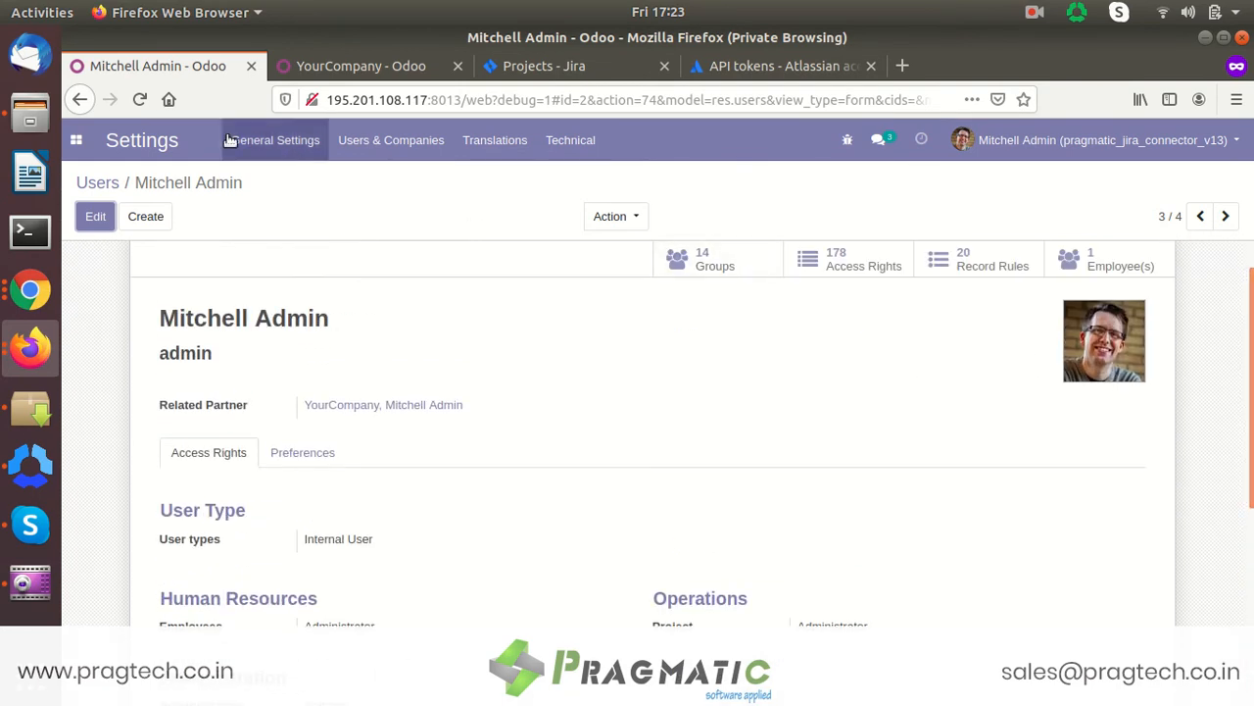
Open the YourCompany record from the Companies list and show its Jira Configuration
{"action": "left_click", "coordinate": [75, 141]}
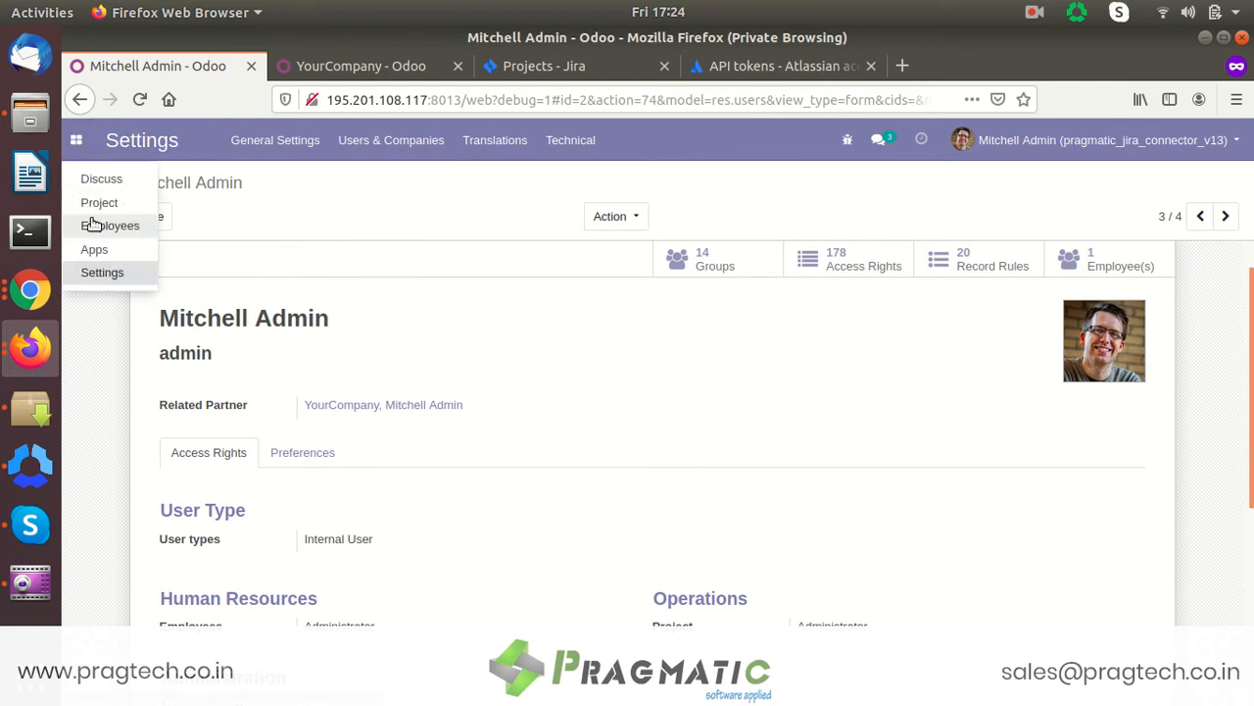
{"action": "left_click", "coordinate": [379, 147]}
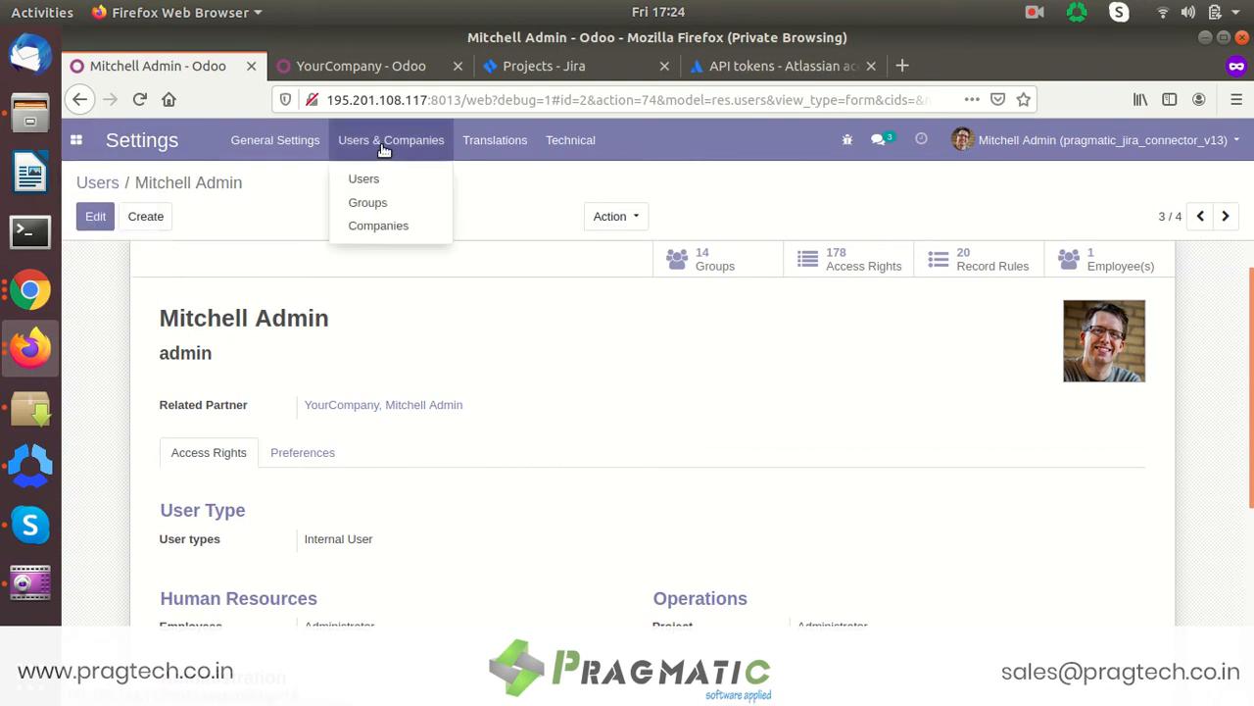
{"action": "left_click", "coordinate": [368, 227]}
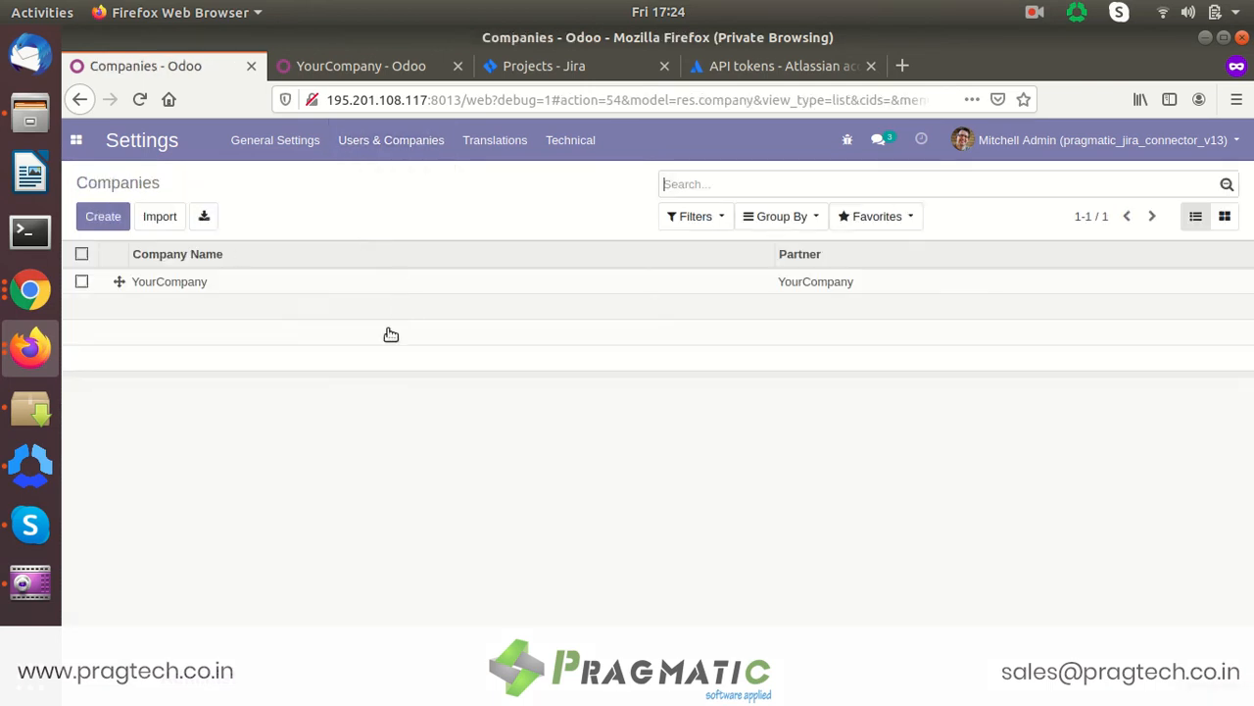
{"action": "left_click", "coordinate": [381, 286]}
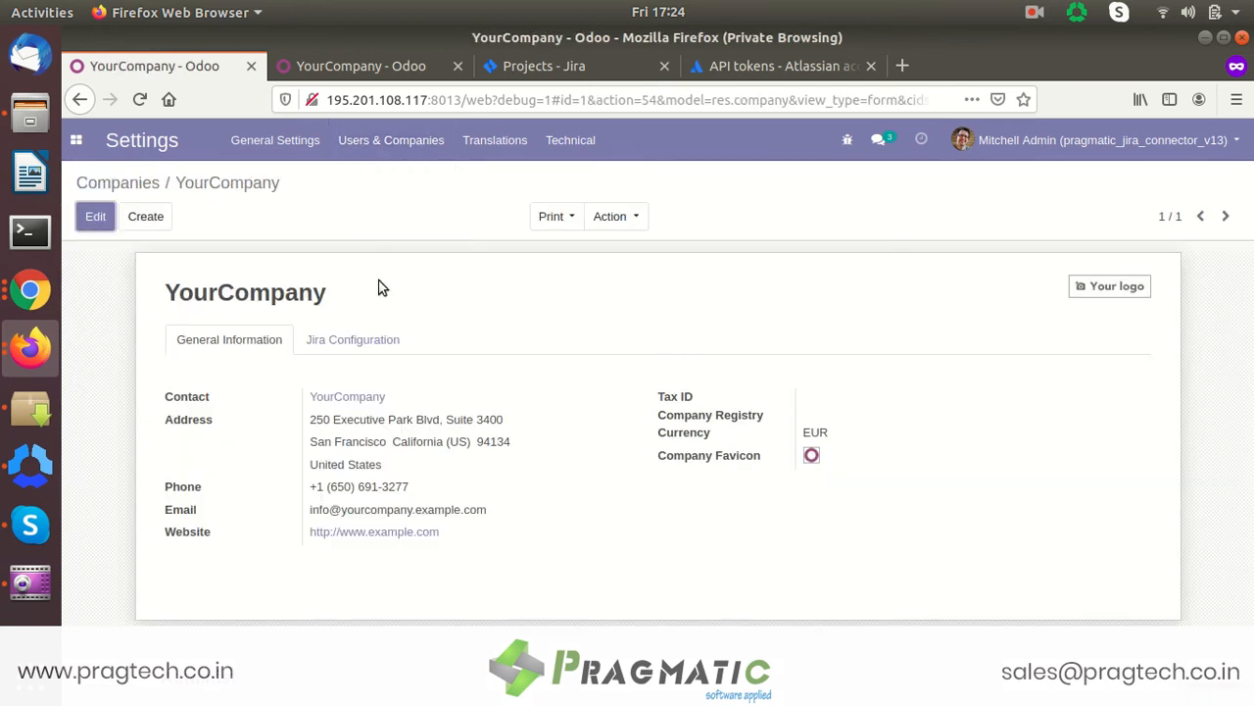
{"action": "left_click", "coordinate": [348, 351]}
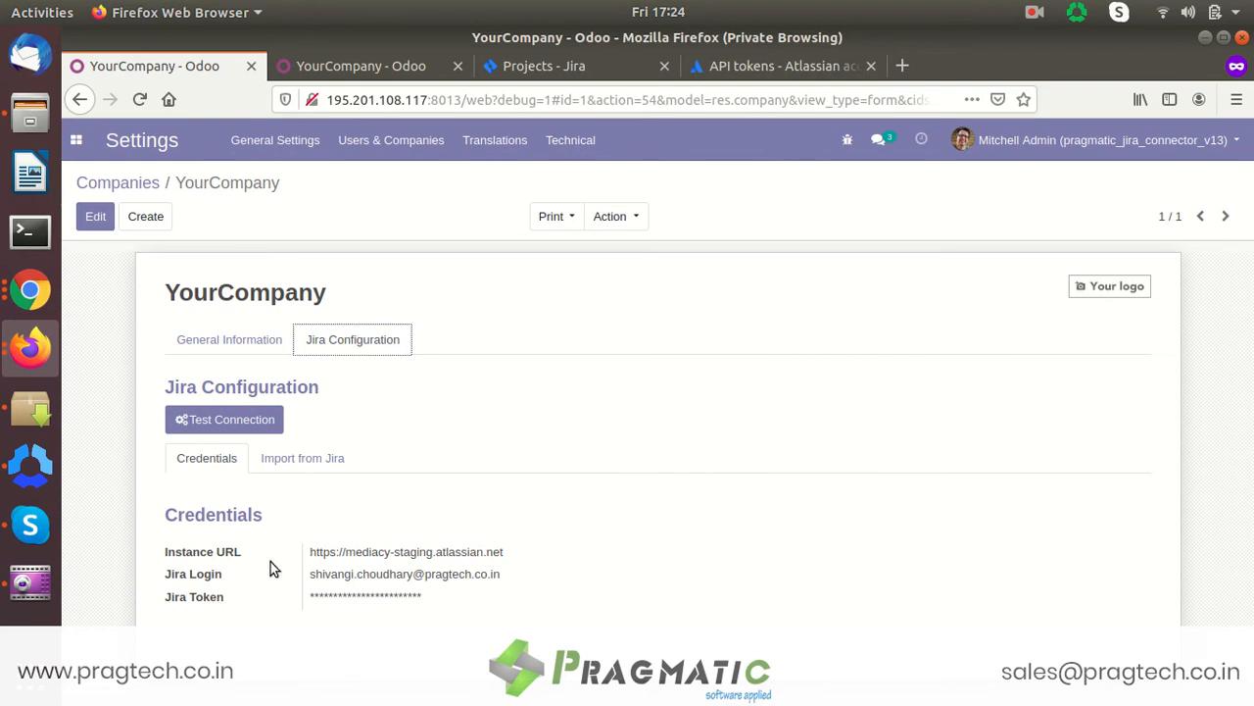
Examine the Instance URL, Jira Login and Jira Token fields in the company's Jira credentials
{"action": "left_click_drag", "start_coordinate": [206, 552], "coordinate": [252, 618]}
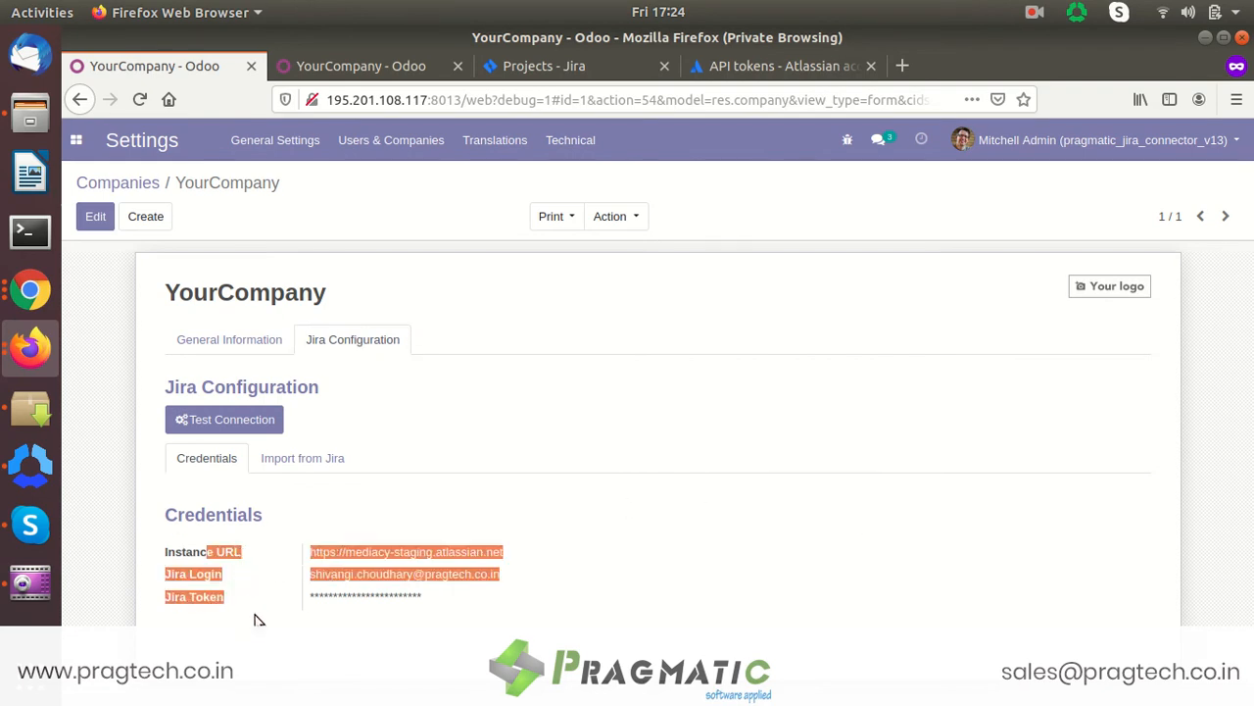
{"action": "left_click", "coordinate": [255, 620]}
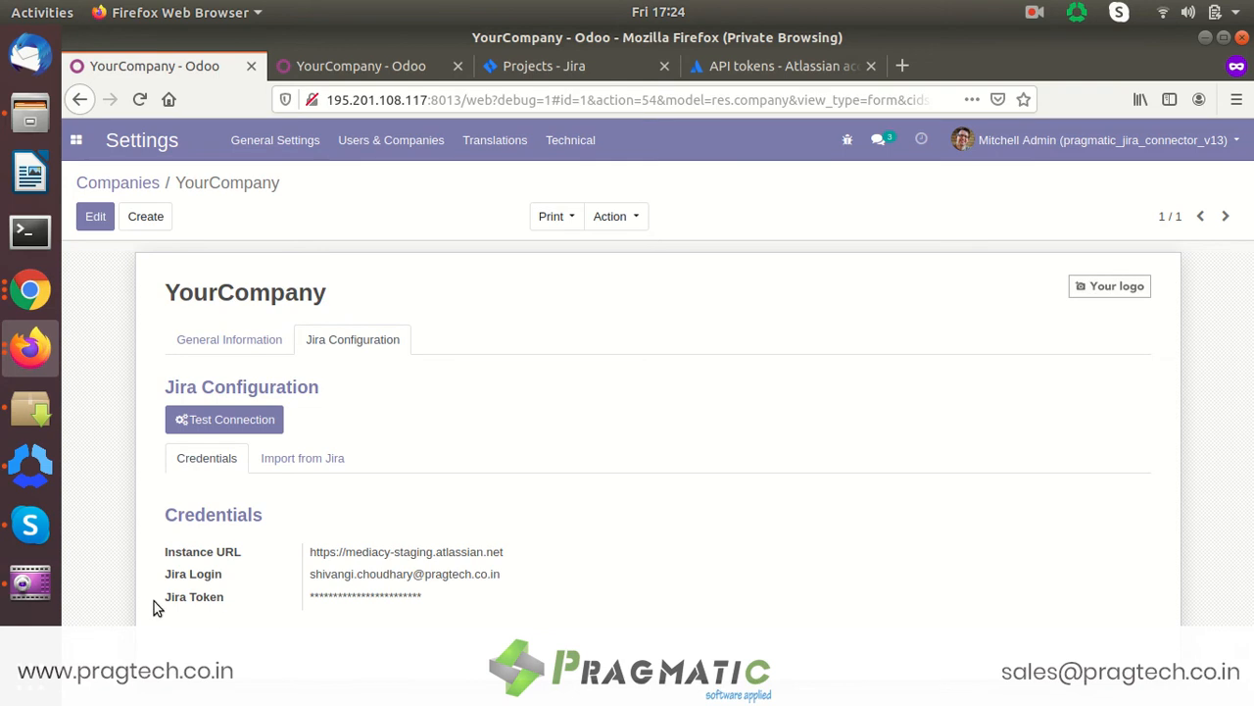
{"action": "left_click_drag", "start_coordinate": [170, 553], "coordinate": [235, 559]}
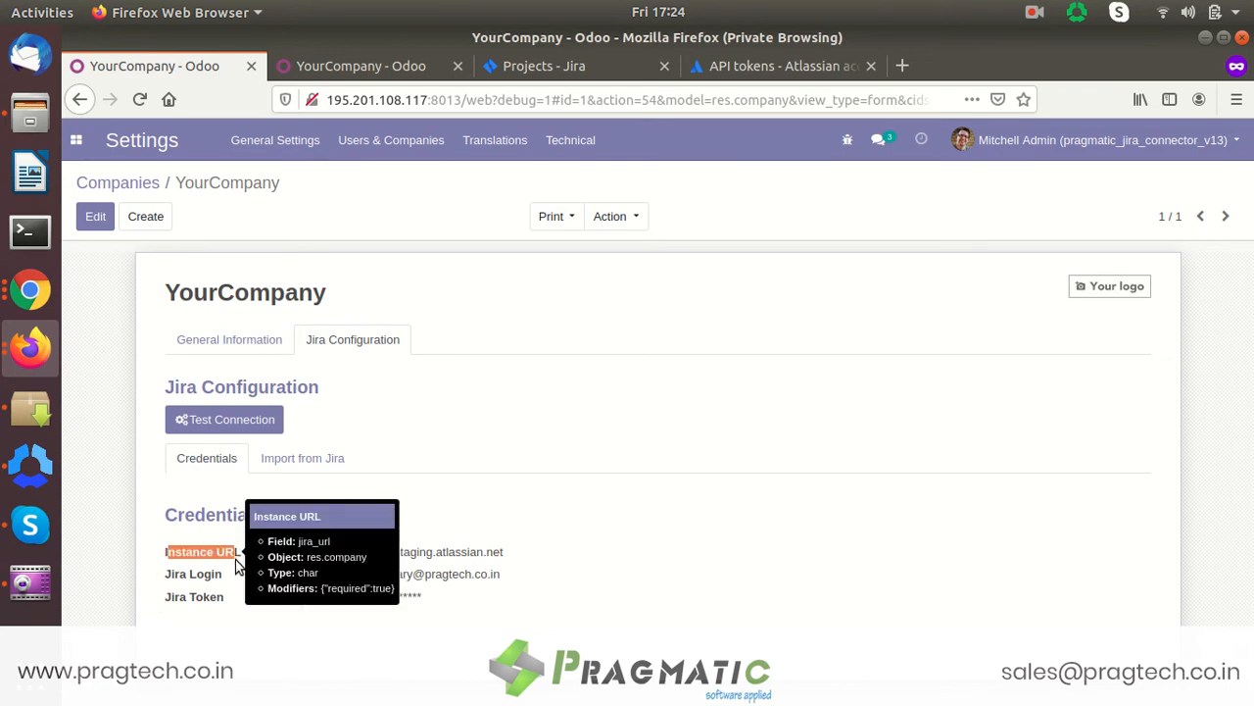
{"action": "left_click", "coordinate": [555, 561]}
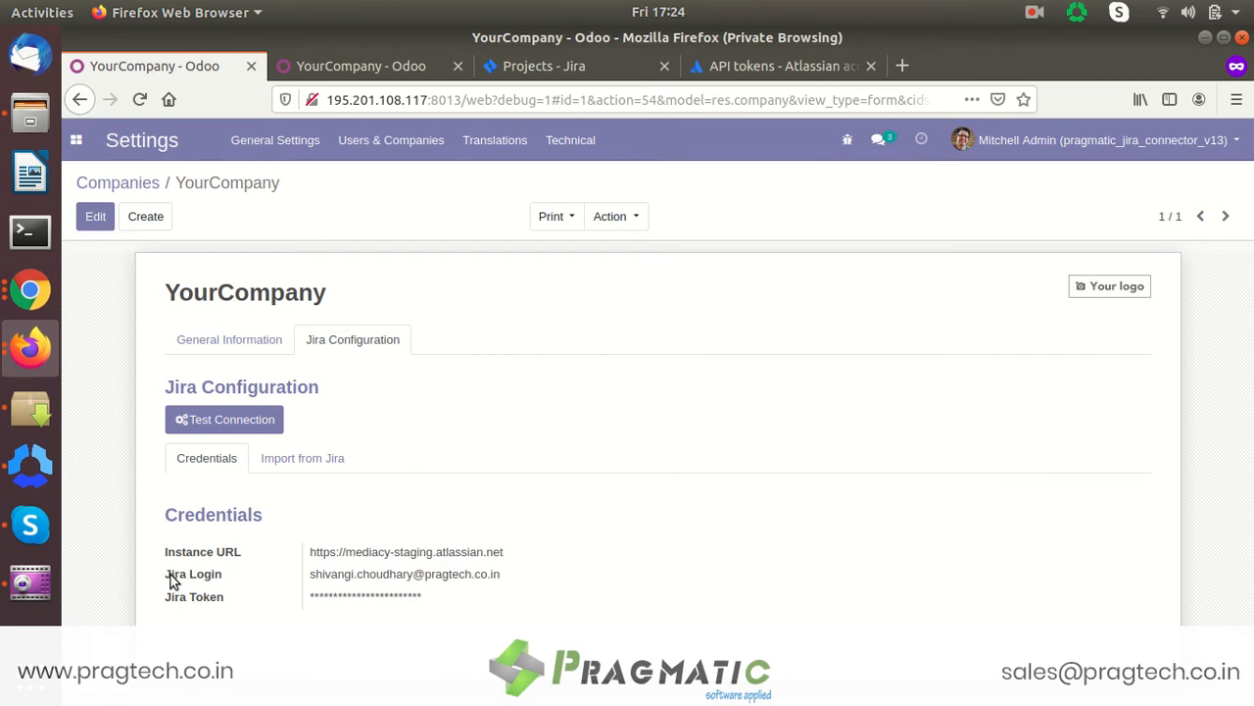
{"action": "left_click_drag", "start_coordinate": [167, 574], "coordinate": [235, 577]}
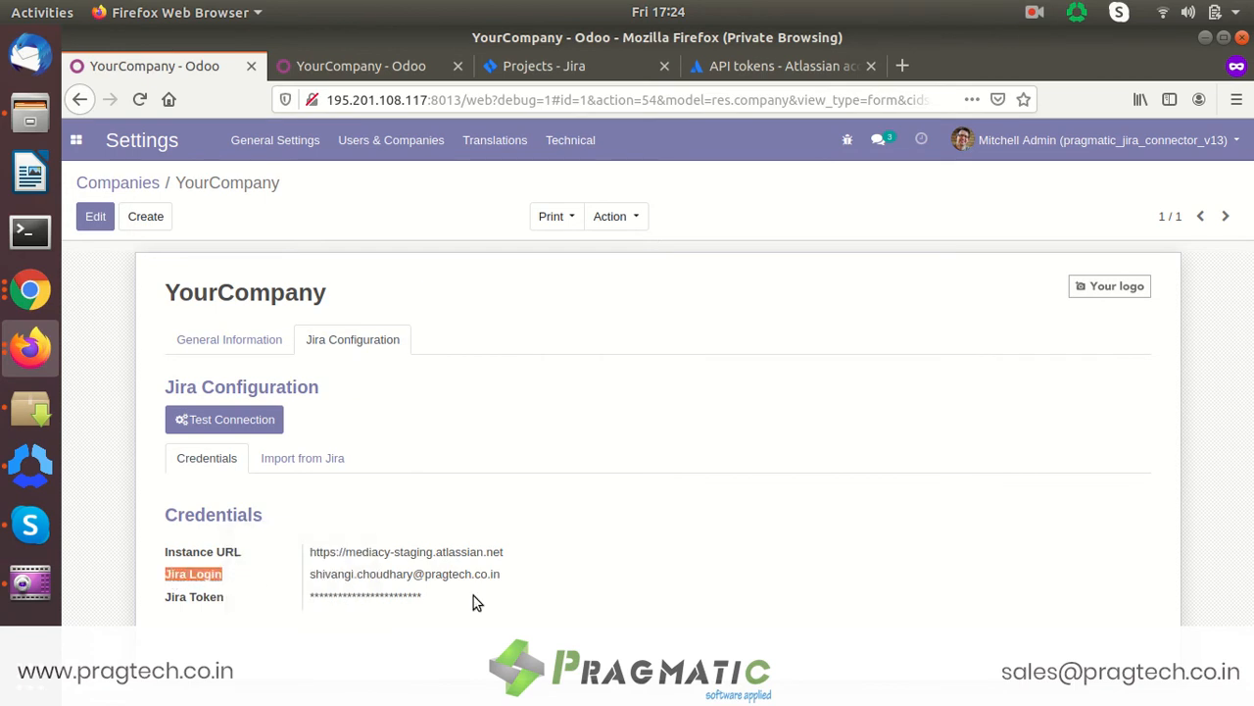
{"action": "left_click", "coordinate": [510, 601]}
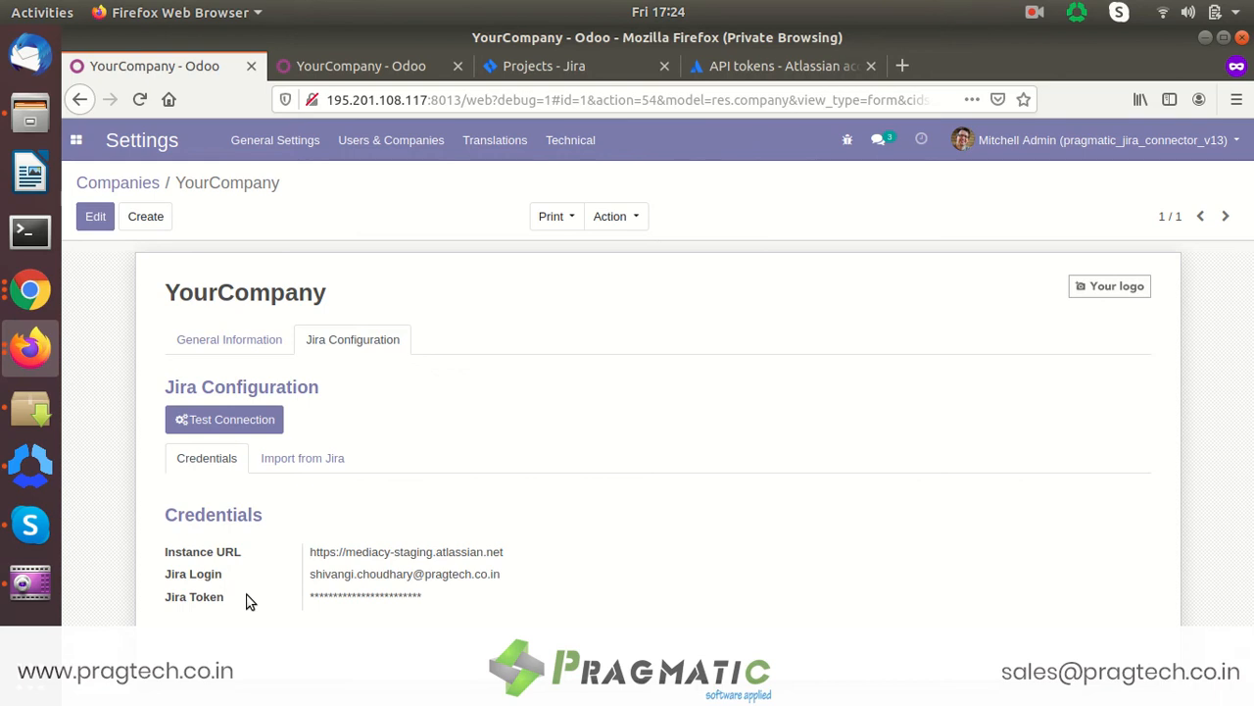
{"action": "left_click_drag", "start_coordinate": [247, 601], "coordinate": [147, 601]}
{"action": "left_click_drag", "start_coordinate": [217, 599], "coordinate": [276, 620]}
Create an Atlassian API token labelled "token" on the API tokens page and copy it to the clipboard
{"action": "left_click", "coordinate": [779, 75]}
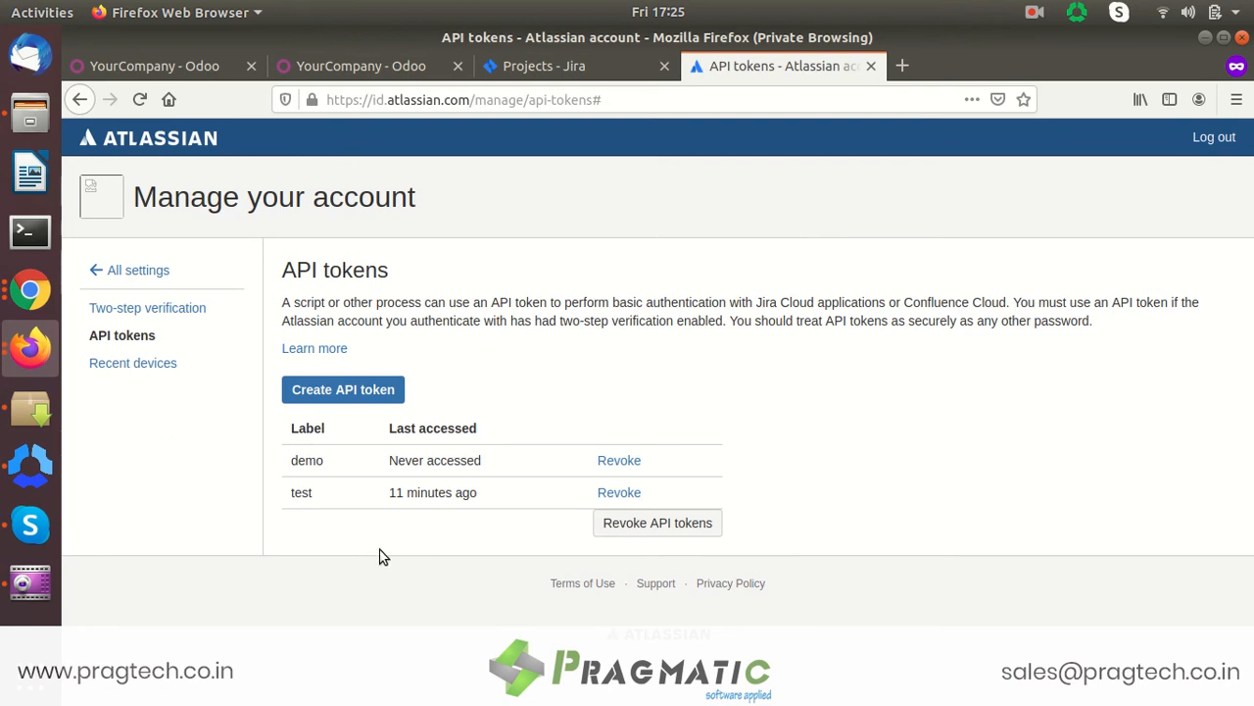
{"action": "left_click", "coordinate": [387, 391]}
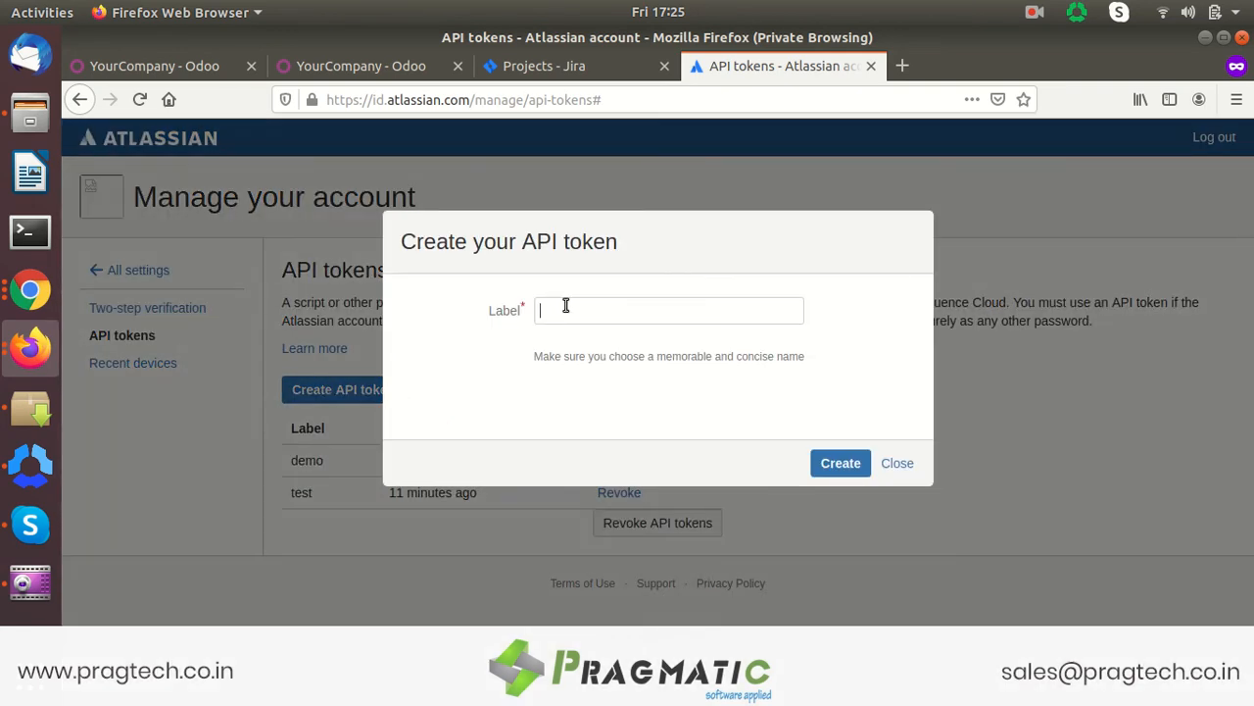
{"action": "type", "text": "ok"}
{"action": "key", "text": "BackSpace"}
{"action": "key", "text": "BackSpace"}
{"action": "type", "text": "token"}
{"action": "left_click", "coordinate": [838, 472]}
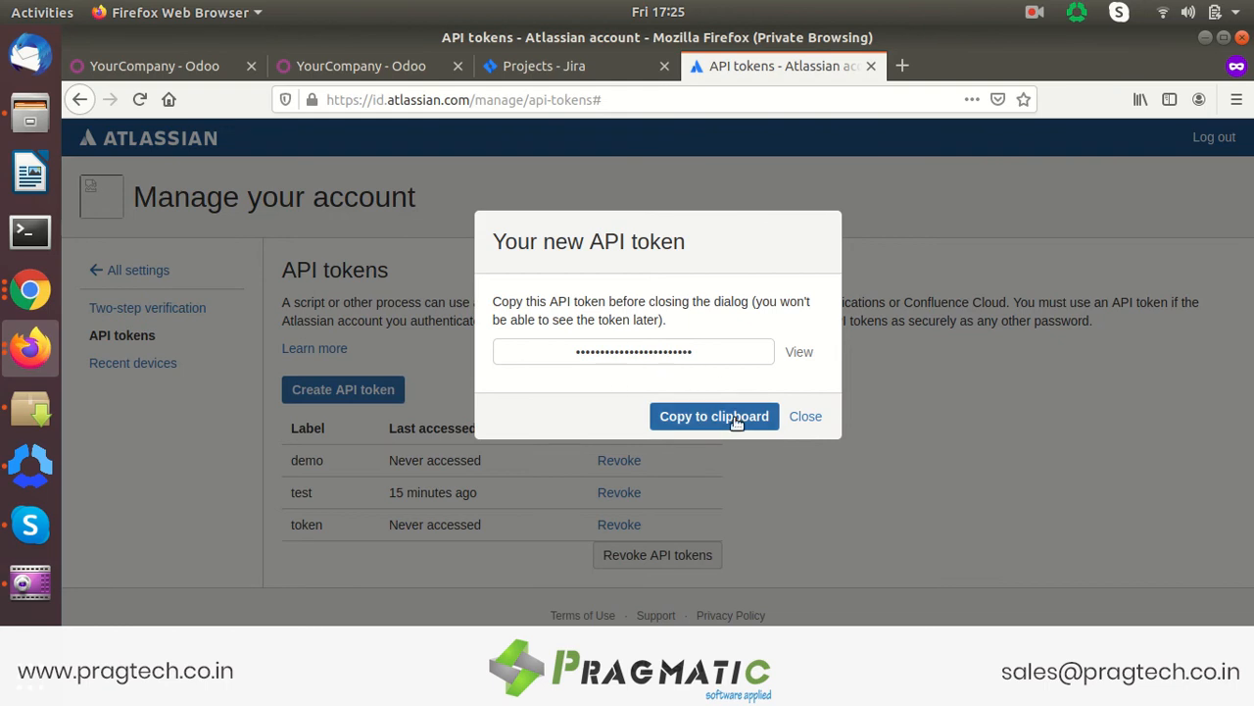
{"action": "left_click", "coordinate": [723, 420]}
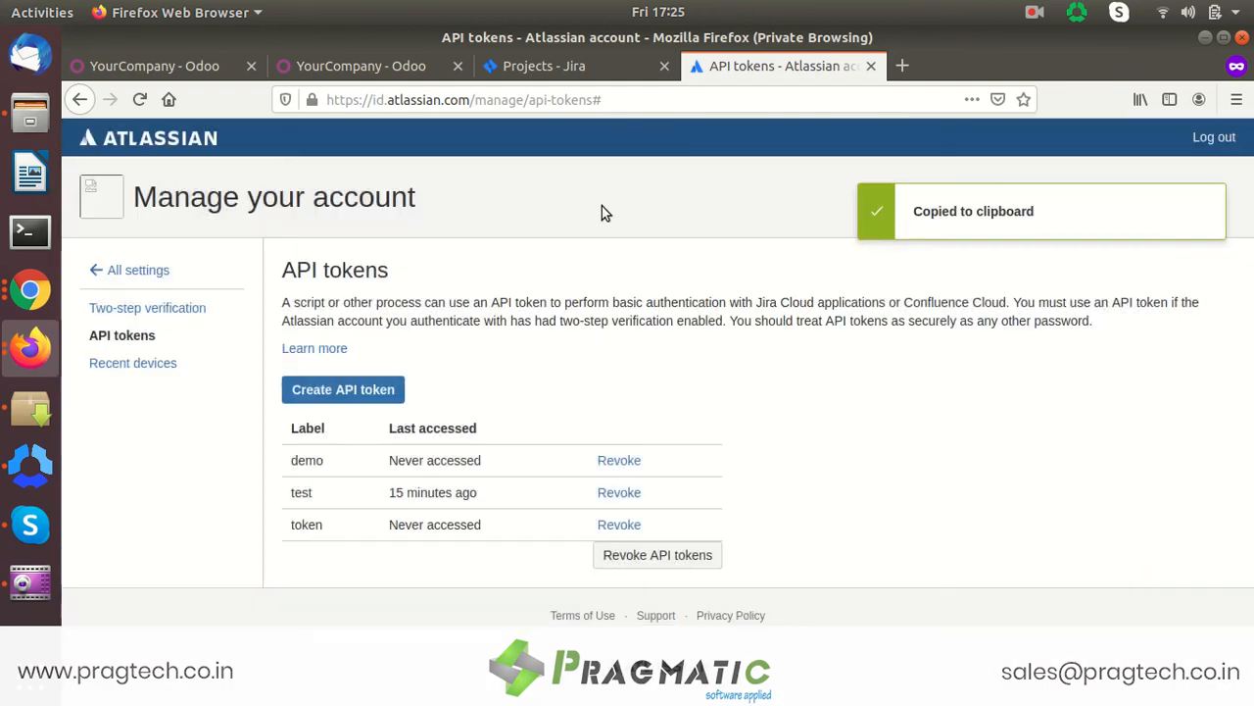
Return to YourCompany's Jira Configuration in Odoo, test the Jira connection and dismiss the result message
{"action": "left_click", "coordinate": [369, 66]}
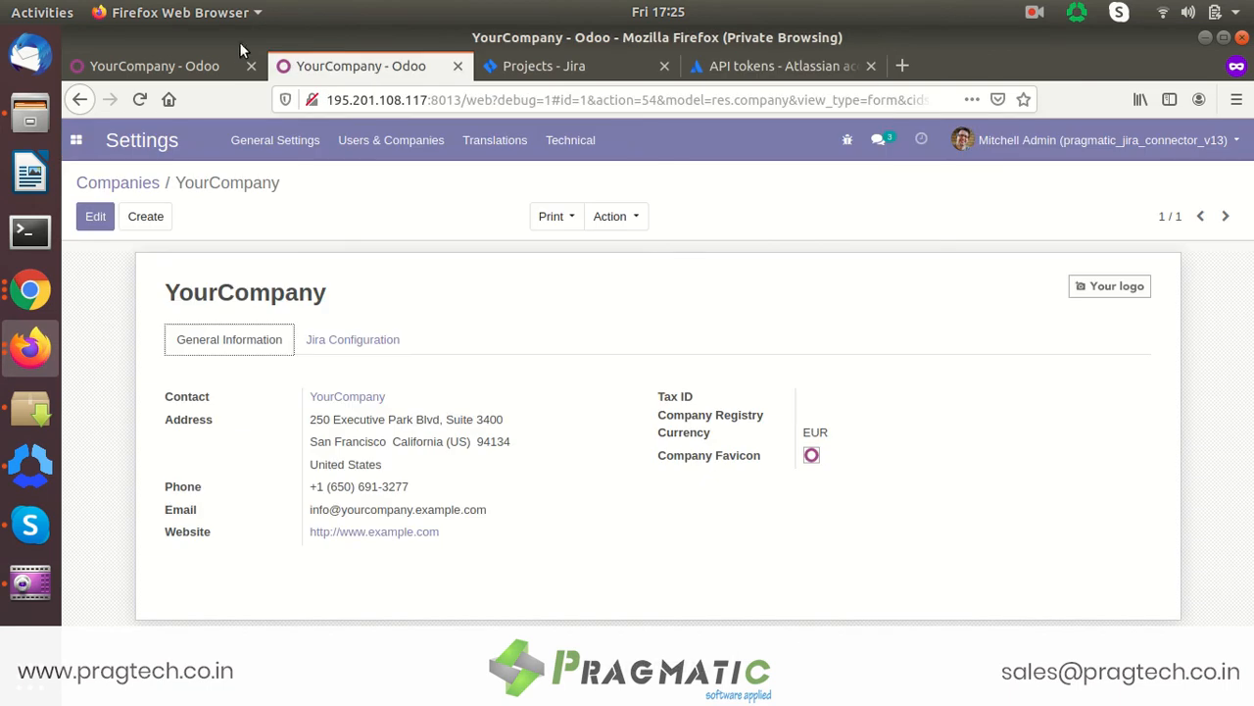
{"action": "left_click", "coordinate": [220, 67]}
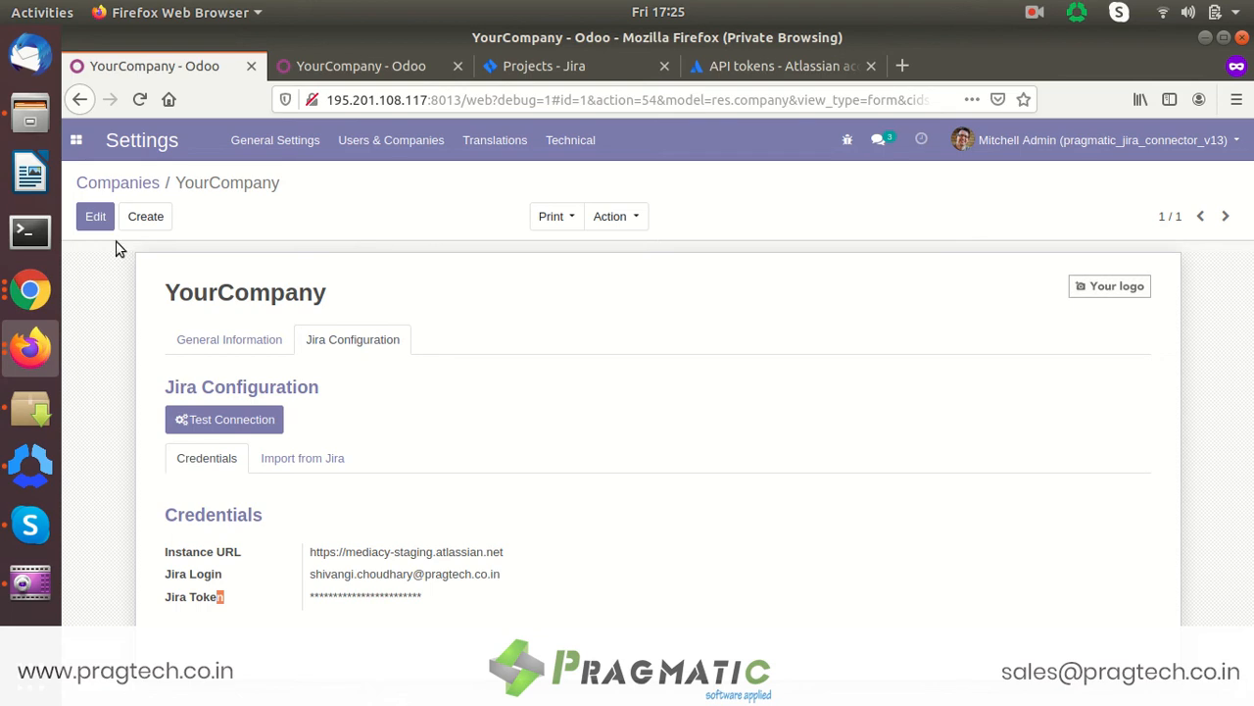
{"action": "left_click", "coordinate": [260, 614]}
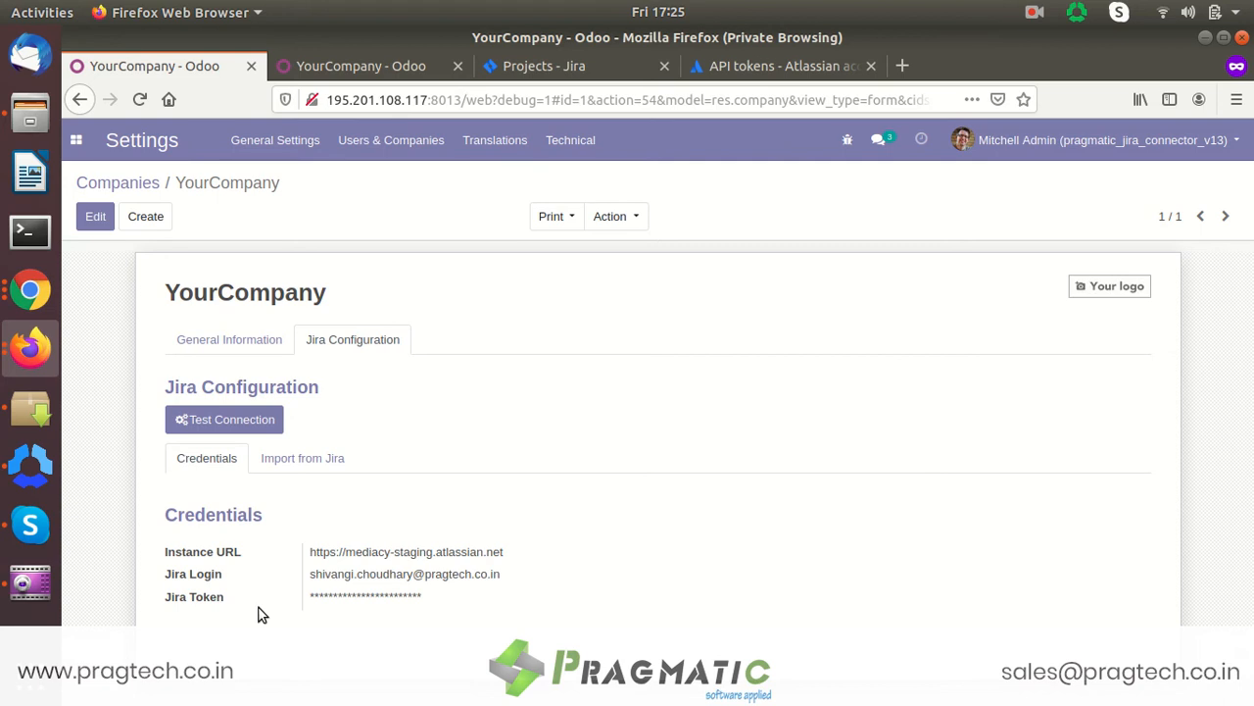
{"action": "left_click", "coordinate": [260, 429]}
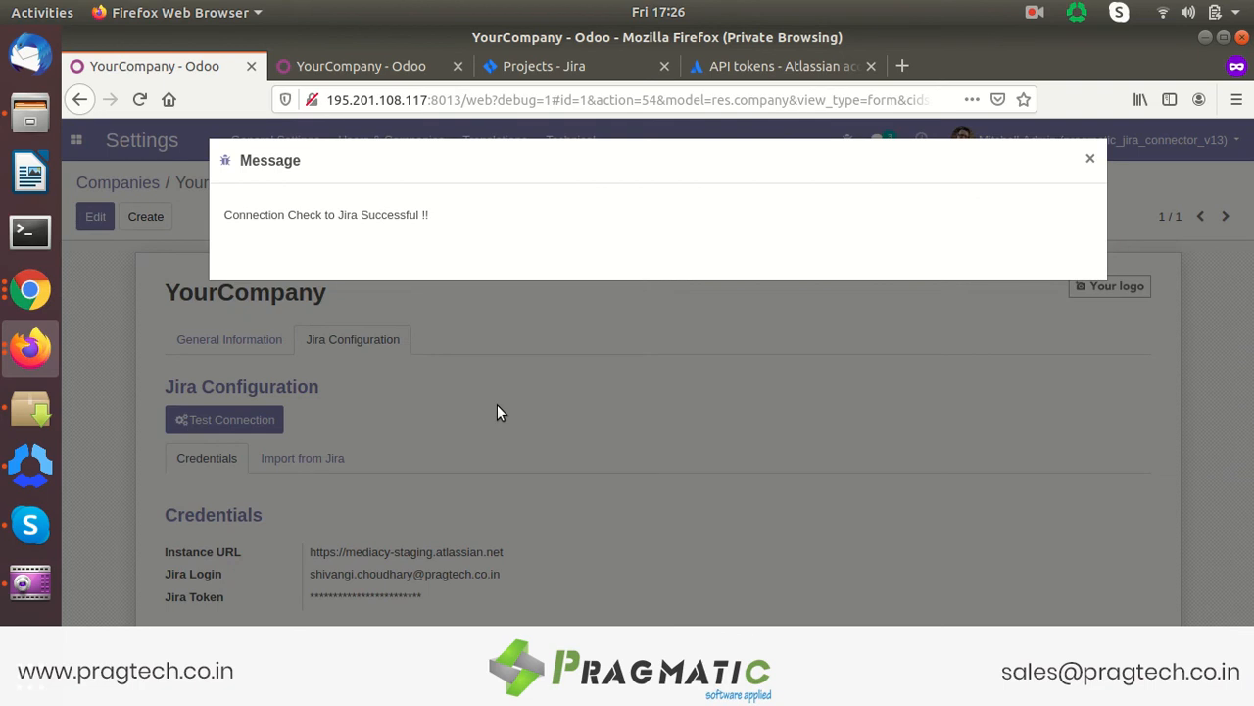
{"action": "left_click", "coordinate": [1090, 159]}
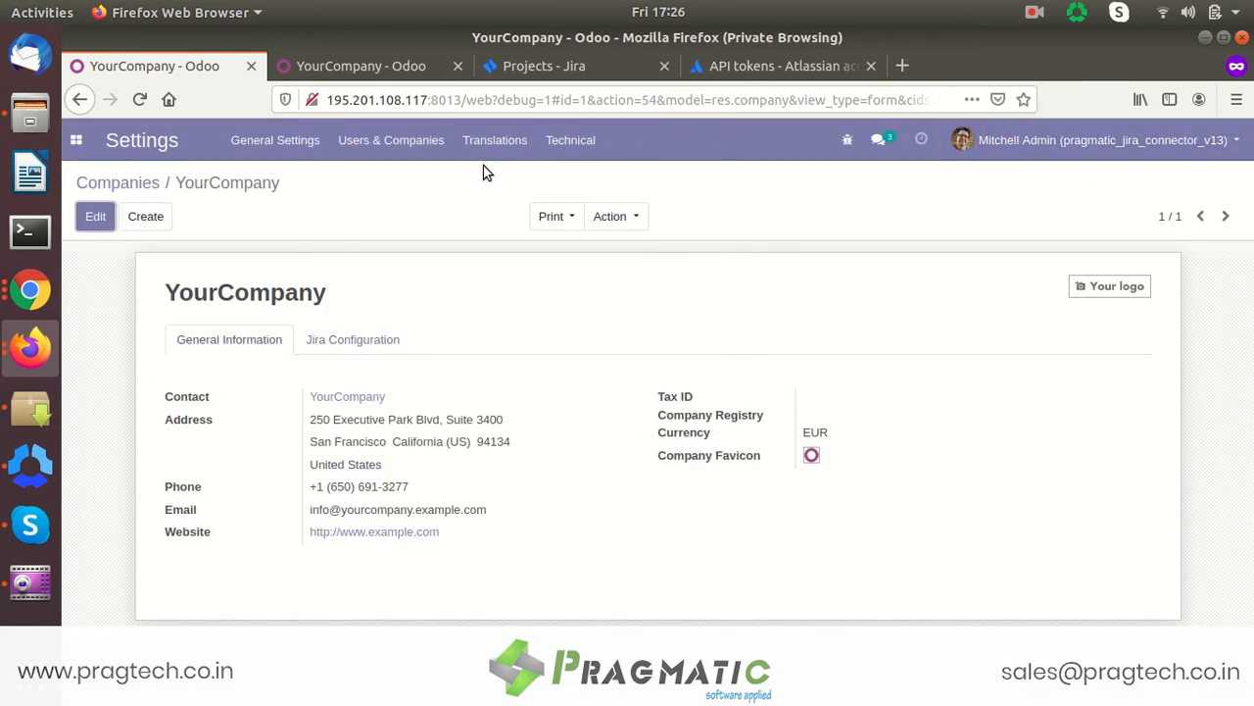
Open the Project app, view its projects and show all tasks
{"action": "left_click", "coordinate": [76, 142]}
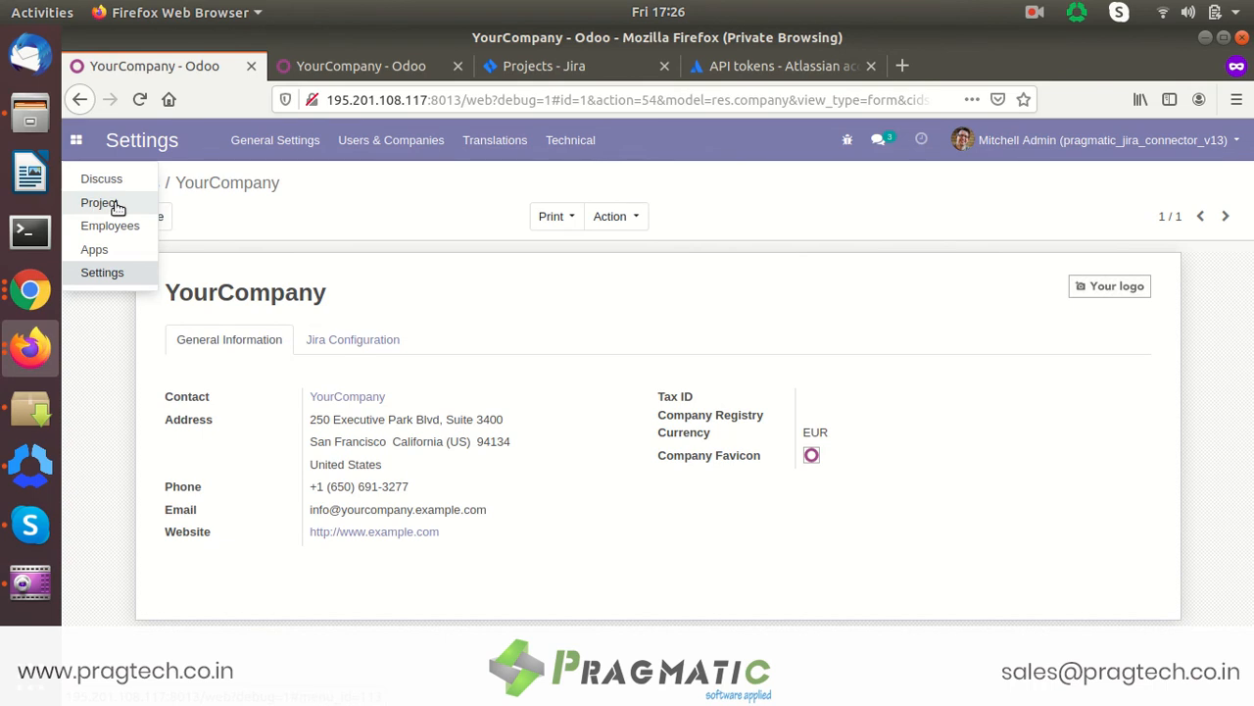
{"action": "left_click", "coordinate": [102, 203]}
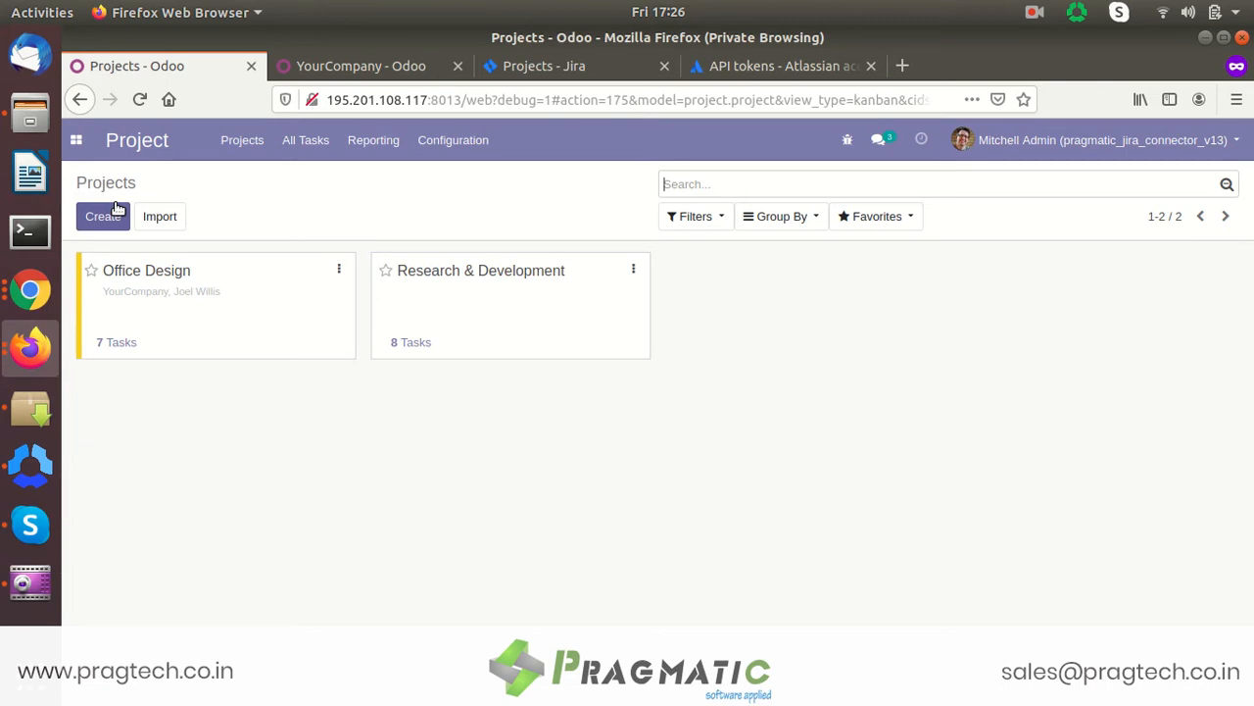
{"action": "left_click", "coordinate": [310, 155]}
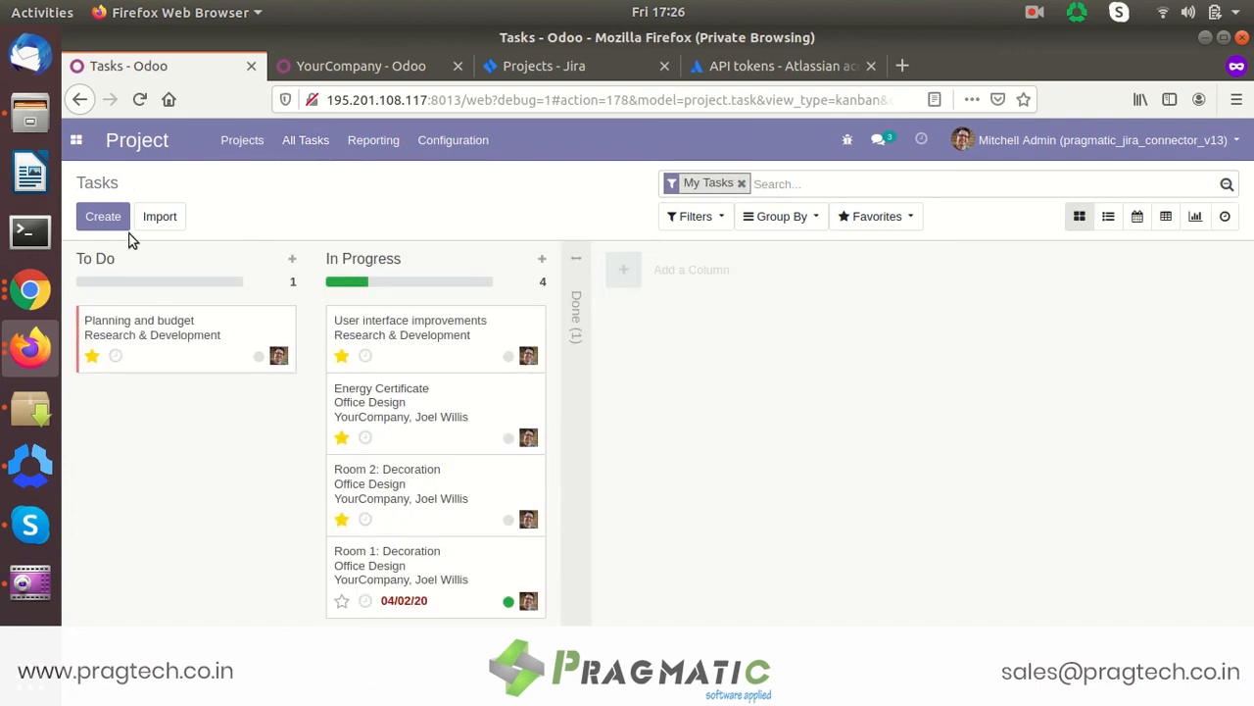
Open the "Planning and budget" task for editing, review its Jira-related fields and return to the task overview
{"action": "left_click", "coordinate": [285, 322]}
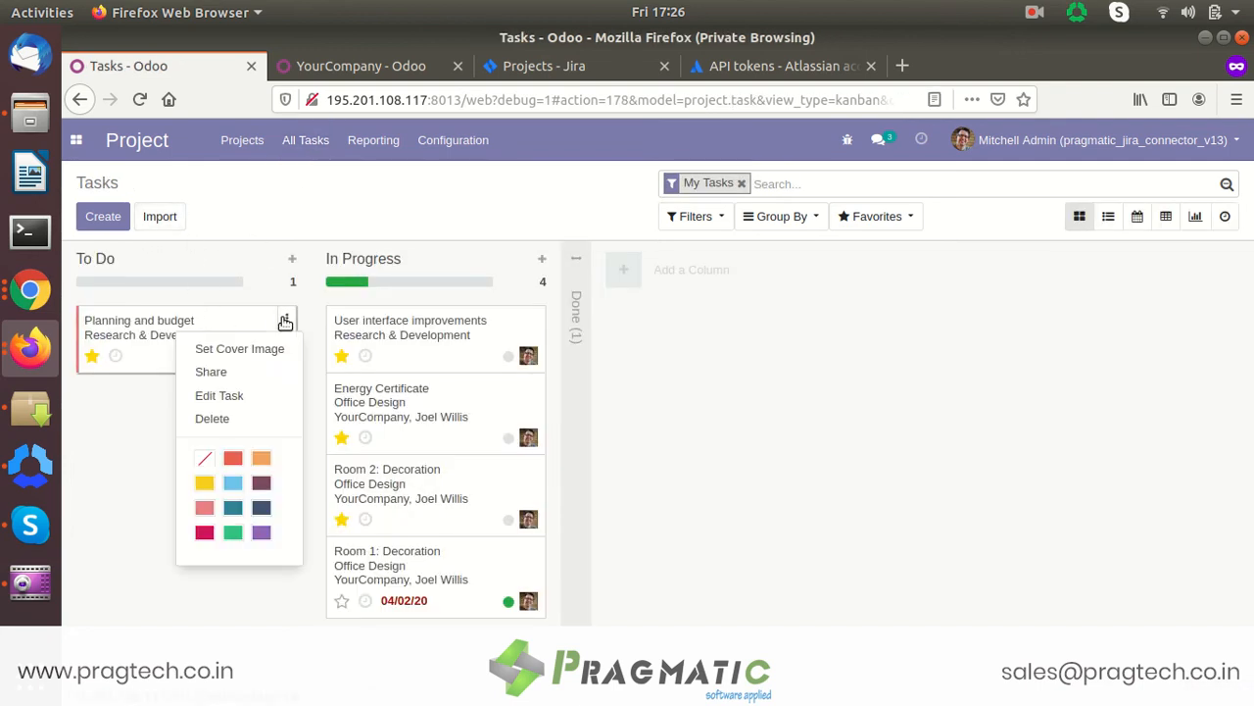
{"action": "left_click", "coordinate": [259, 395]}
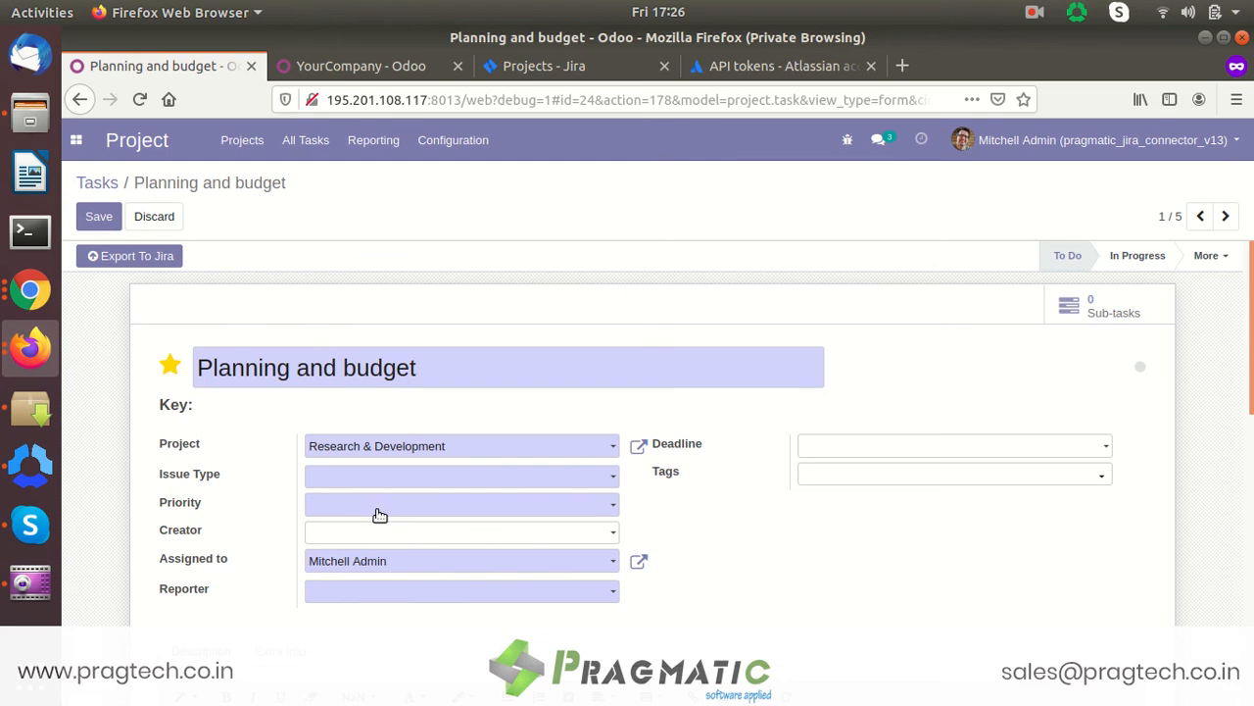
{"action": "left_click", "coordinate": [106, 182]}
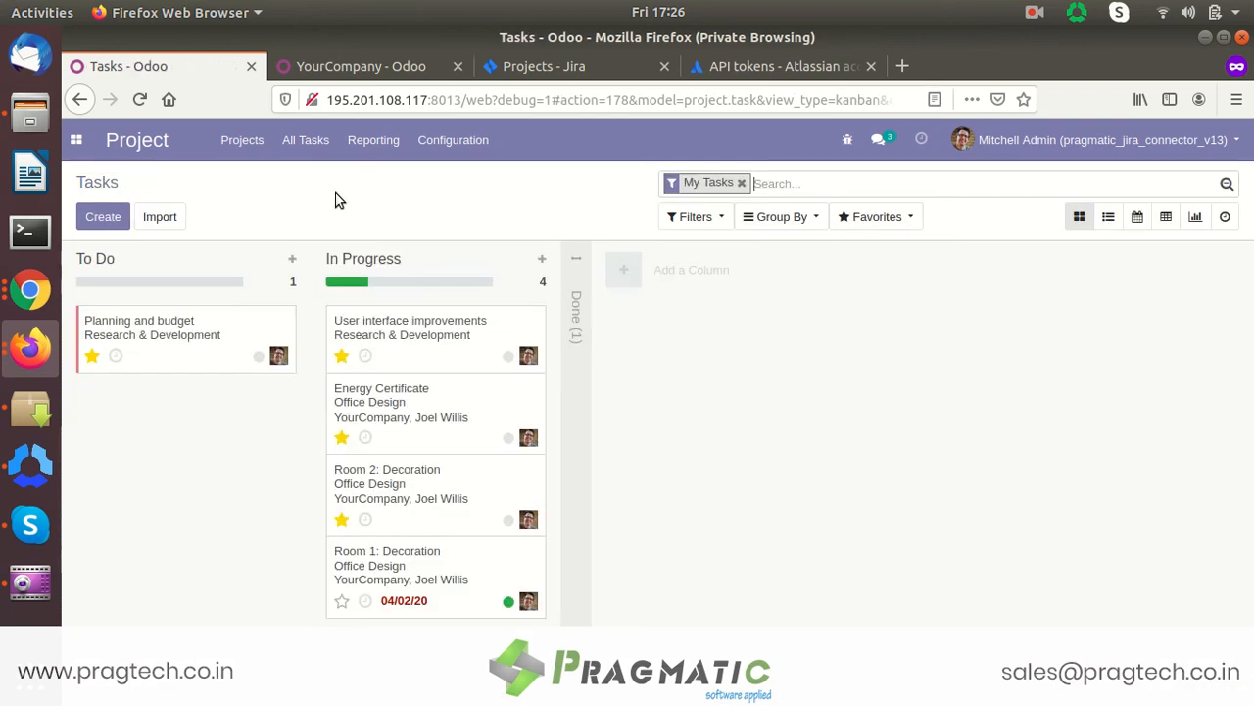
Review the project list in Jira and return to Odoo to display its Projects overview
{"action": "left_click", "coordinate": [587, 72]}
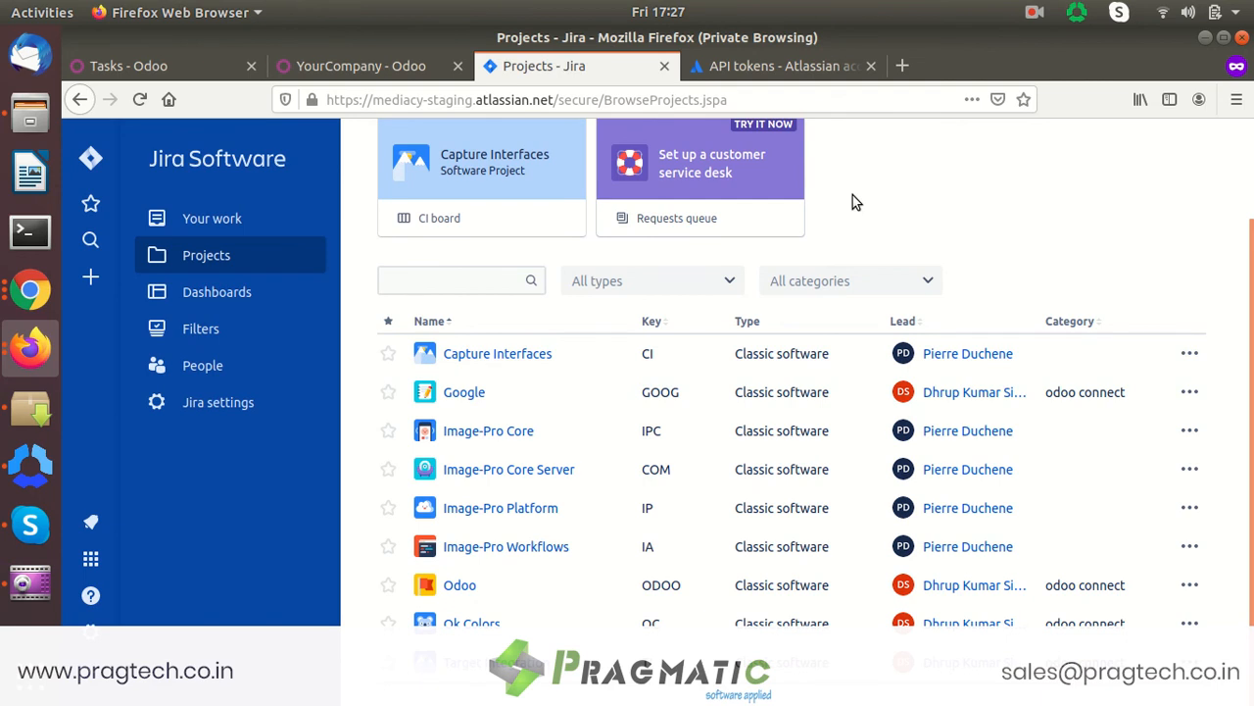
{"action": "scroll", "coordinate": [828, 255], "scroll_direction": "up", "scroll_amount": 2}
{"action": "scroll", "coordinate": [796, 315], "scroll_direction": "down", "scroll_amount": 2}
{"action": "left_click", "coordinate": [196, 70]}
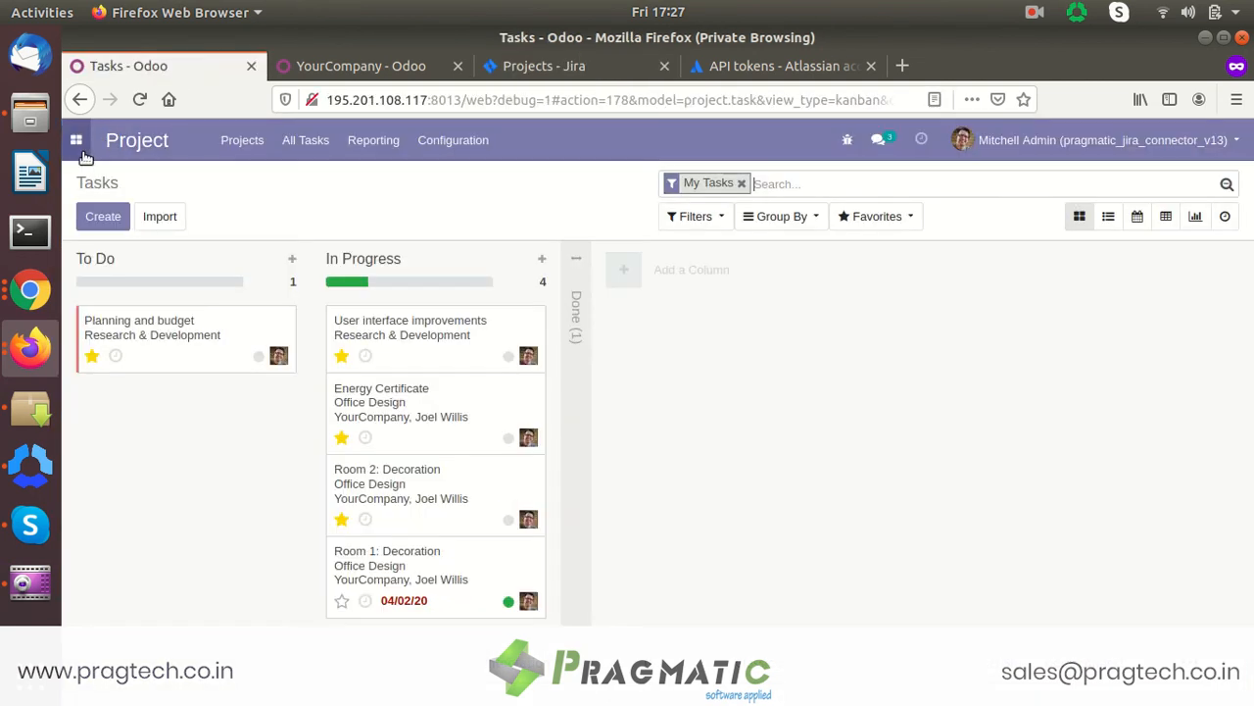
{"action": "left_click", "coordinate": [240, 144]}
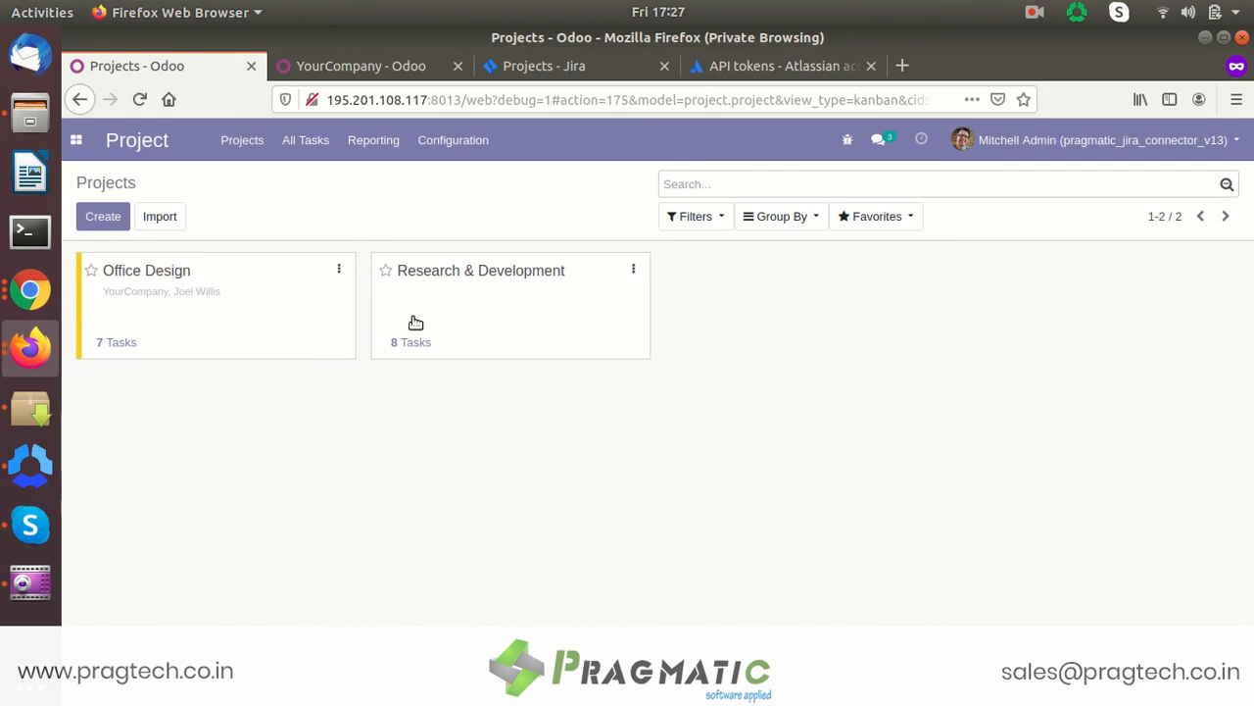
Open YourCompany's Jira Configuration and examine the Import from Jira options for users, projects, issues and other data
{"action": "left_click", "coordinate": [378, 68]}
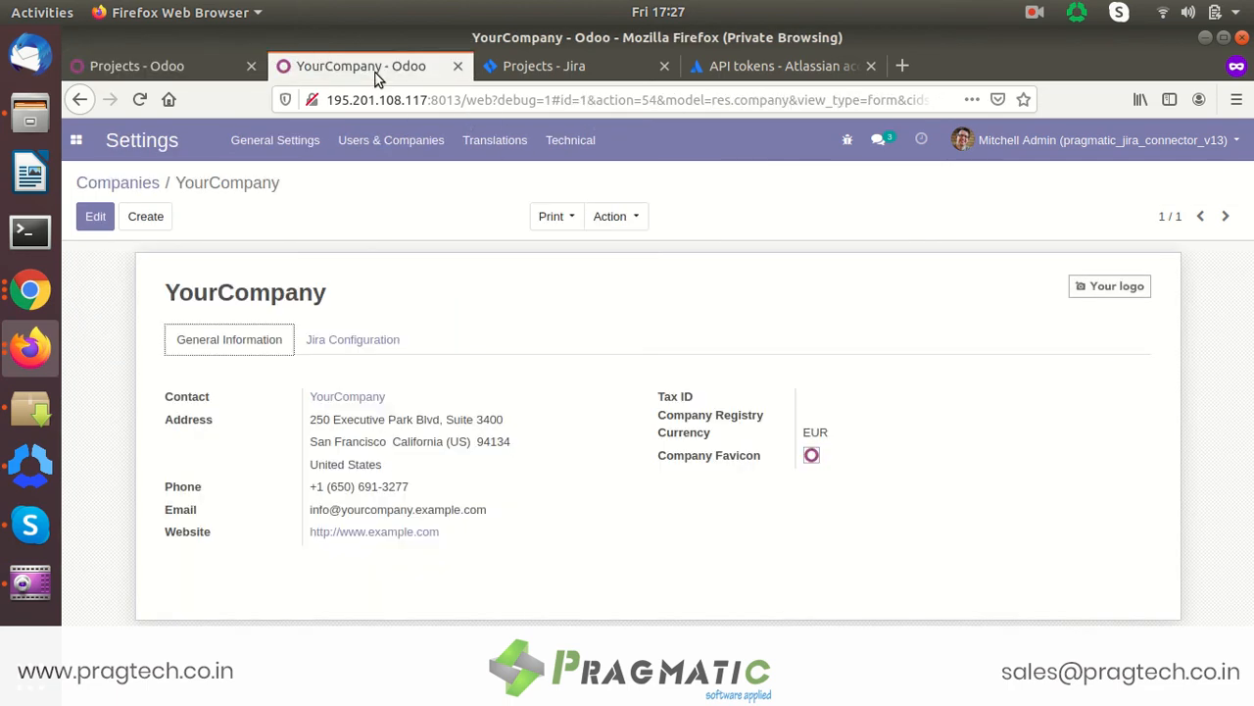
{"action": "left_click", "coordinate": [355, 343]}
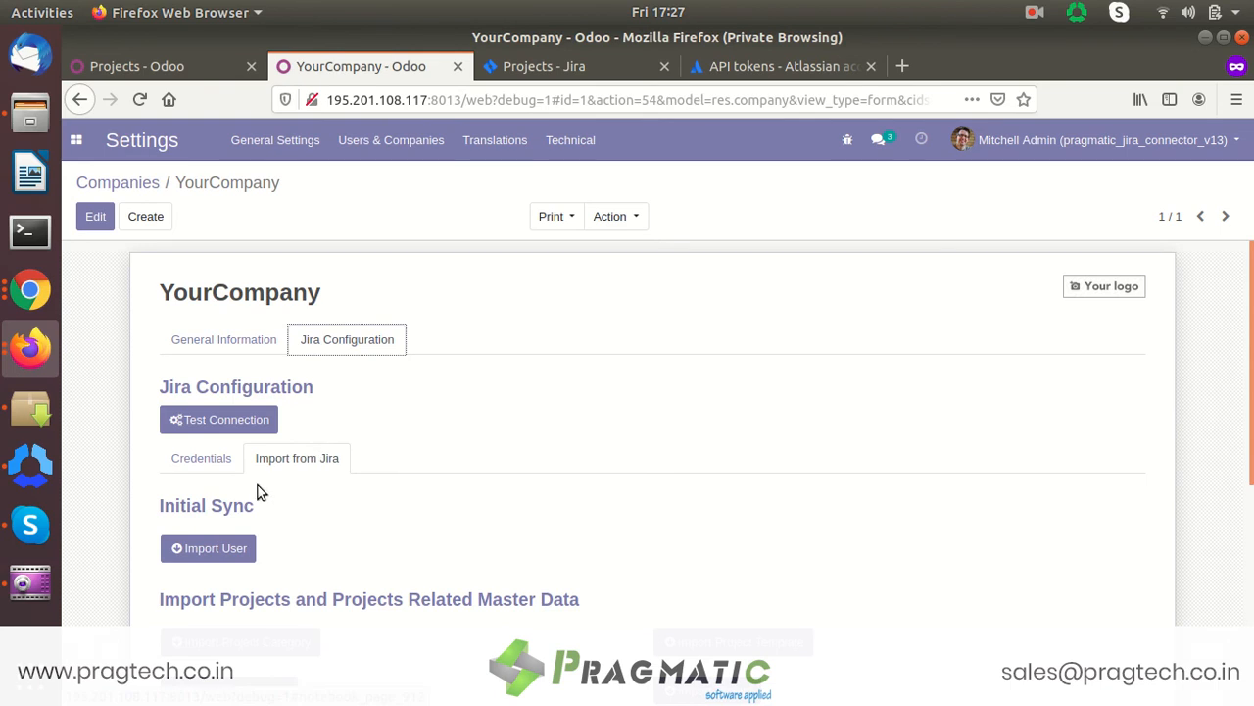
{"action": "scroll", "coordinate": [1249, 362], "scroll_direction": "down", "scroll_amount": 8}
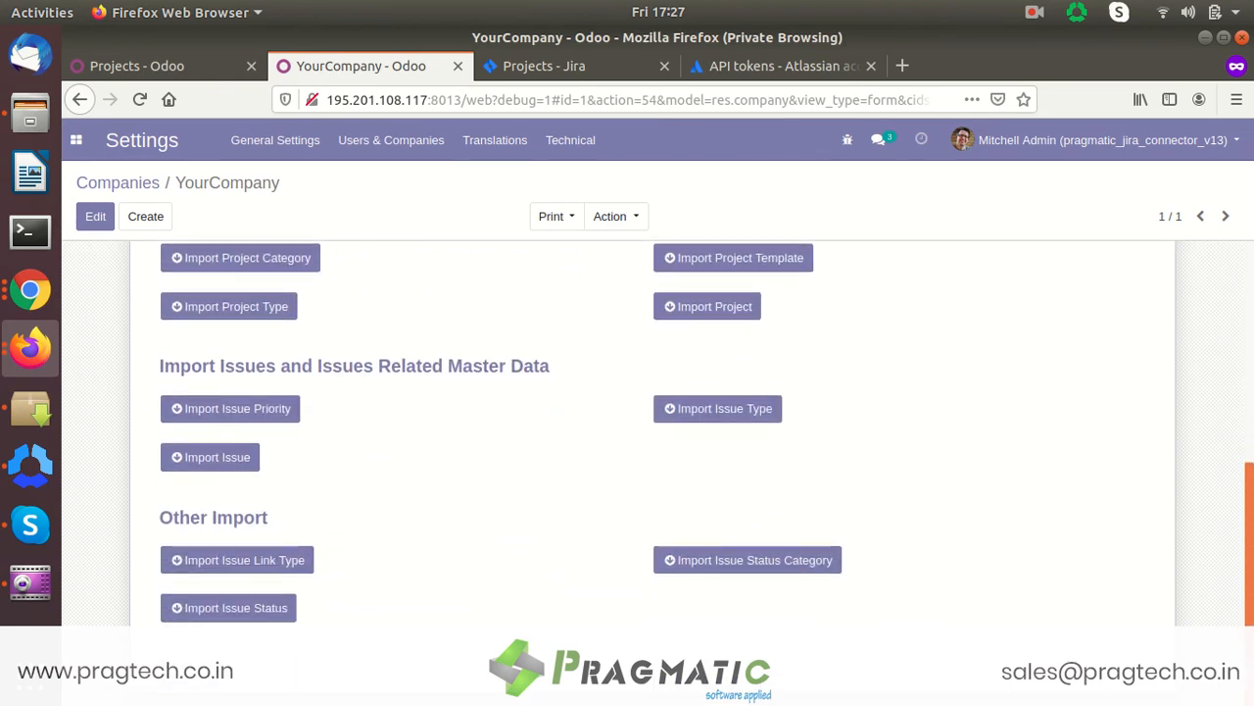
{"action": "scroll", "coordinate": [628, 441], "scroll_direction": "up", "scroll_amount": 1}
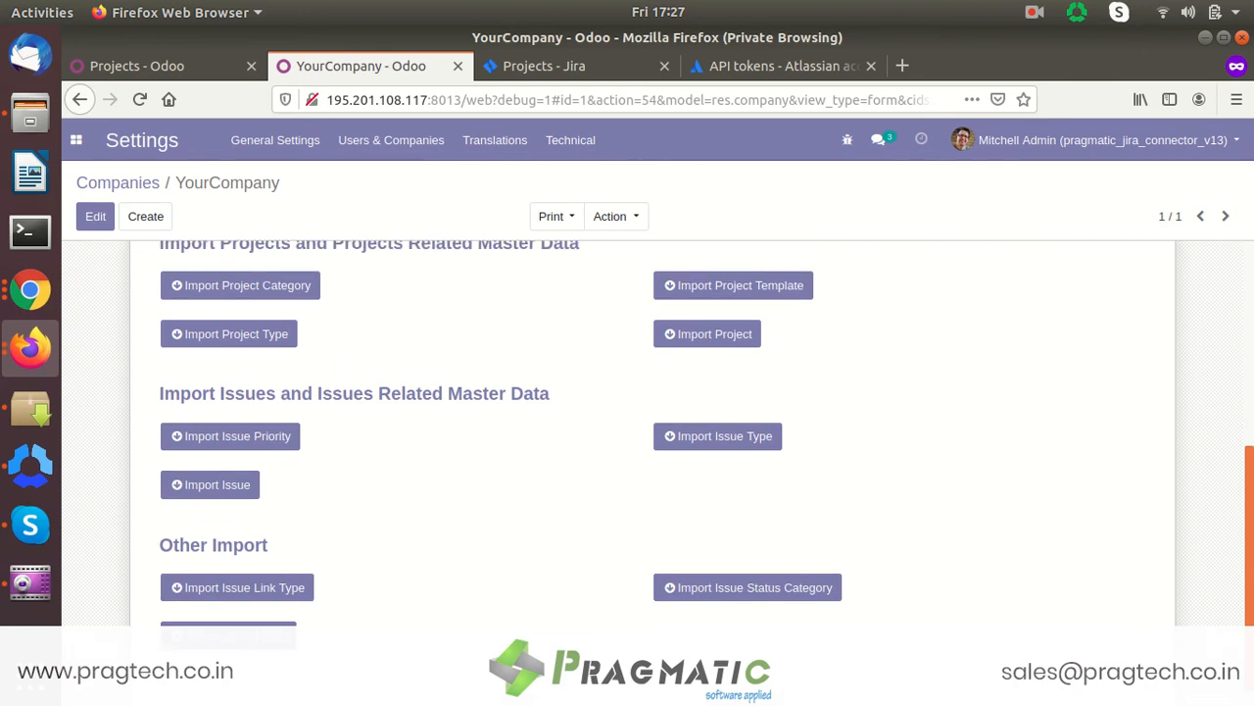
{"action": "scroll", "coordinate": [627, 441], "scroll_direction": "up", "scroll_amount": 1}
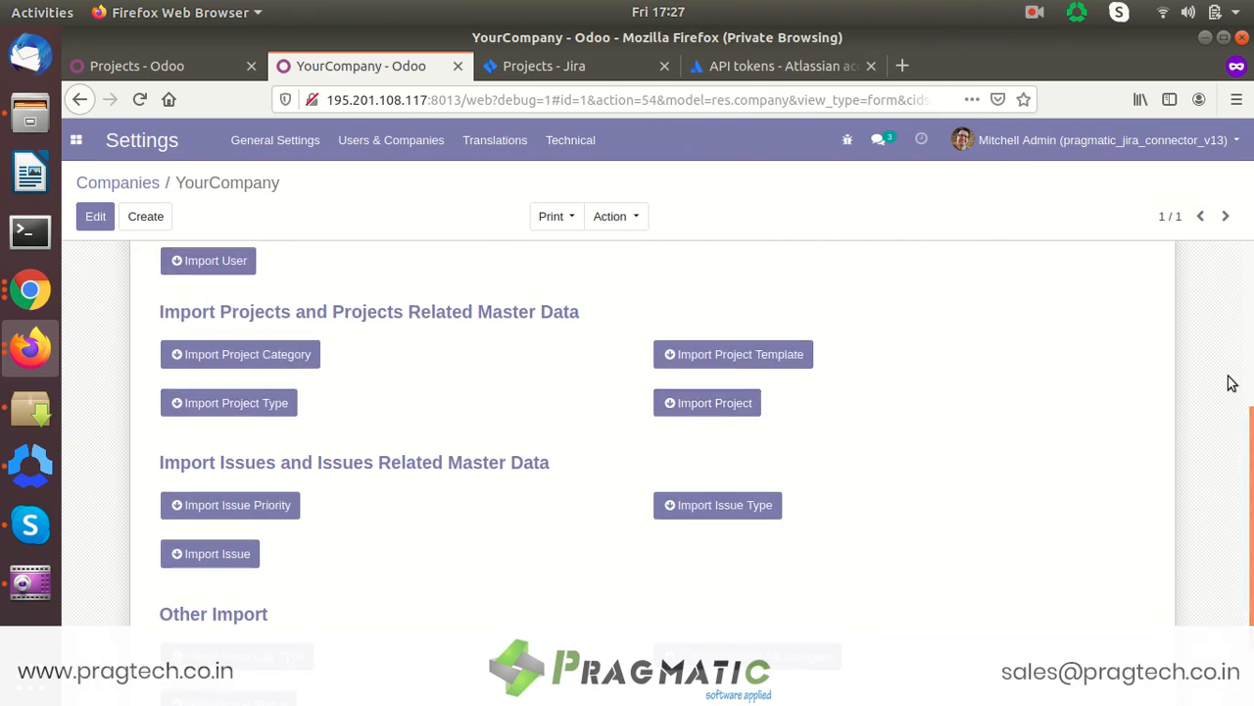
{"action": "scroll", "coordinate": [1200, 391], "scroll_direction": "down", "scroll_amount": 2}
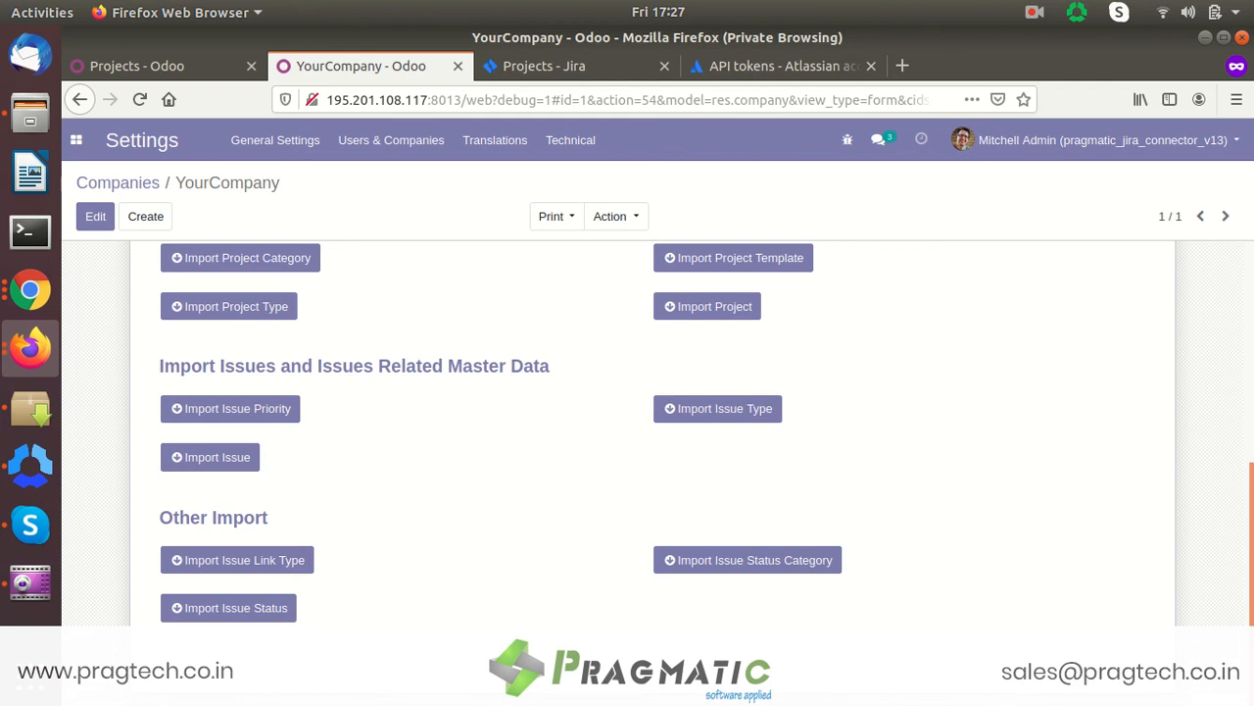
{"action": "scroll", "coordinate": [652, 431], "scroll_direction": "up", "scroll_amount": 5}
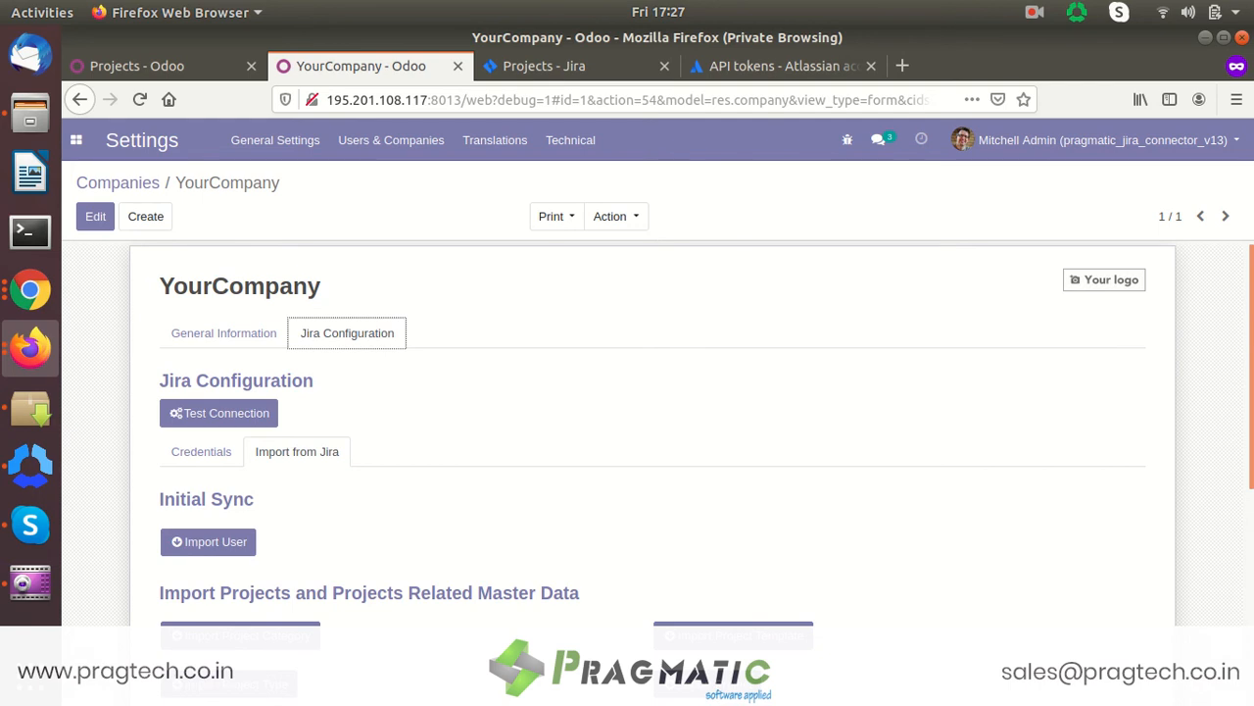
{"action": "left_click_drag", "start_coordinate": [1249, 319], "coordinate": [1250, 421]}
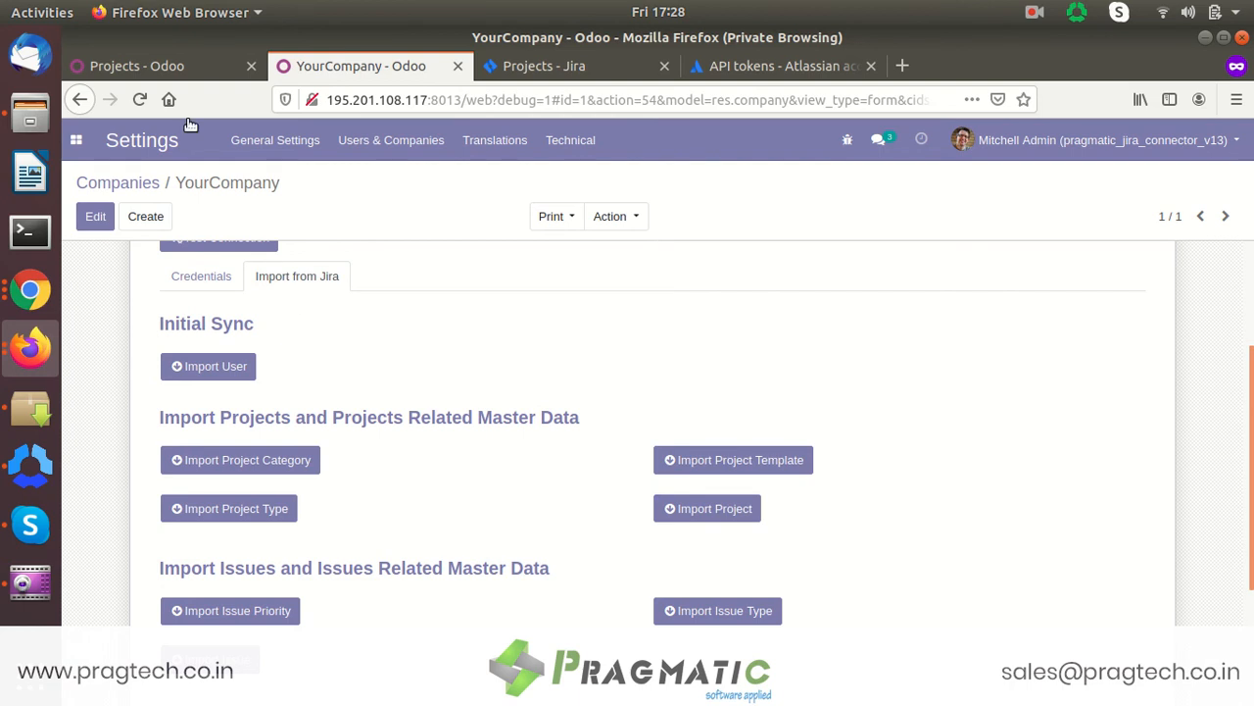
Compare the project lists in Odoo and Jira, and import the Jira projects from YourCompany's Jira Configuration
{"action": "left_click", "coordinate": [206, 63]}
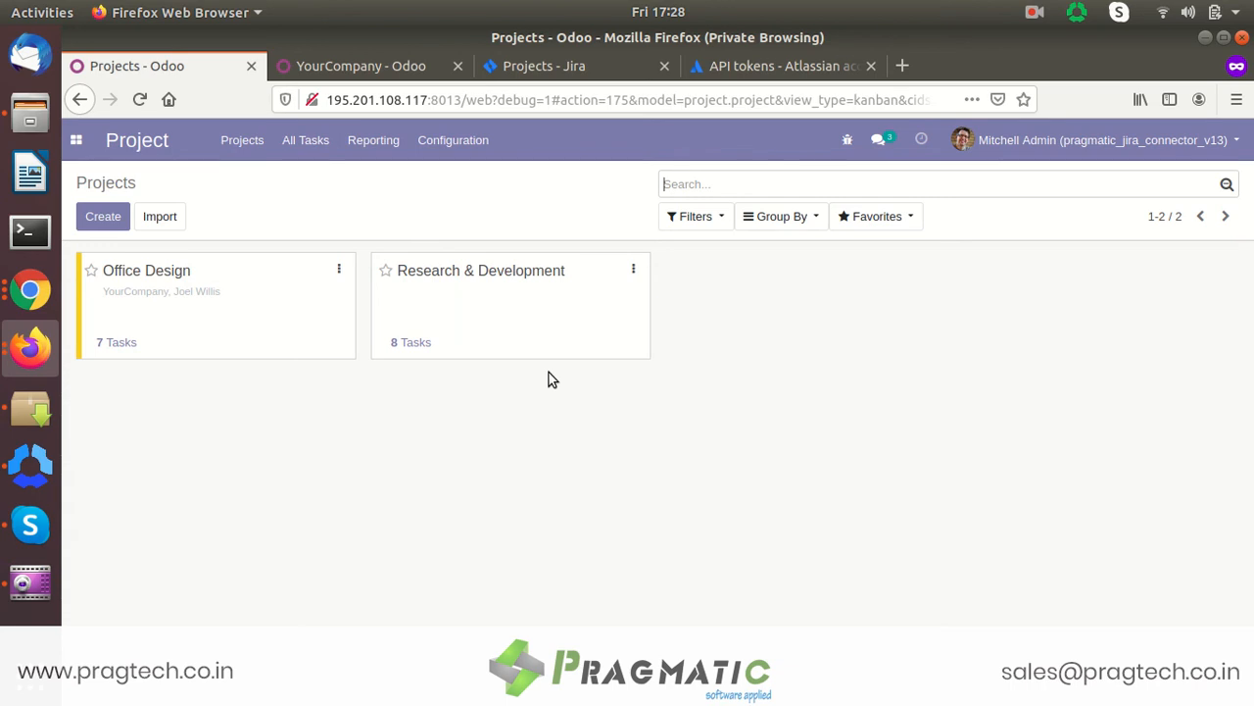
{"action": "left_click", "coordinate": [575, 66]}
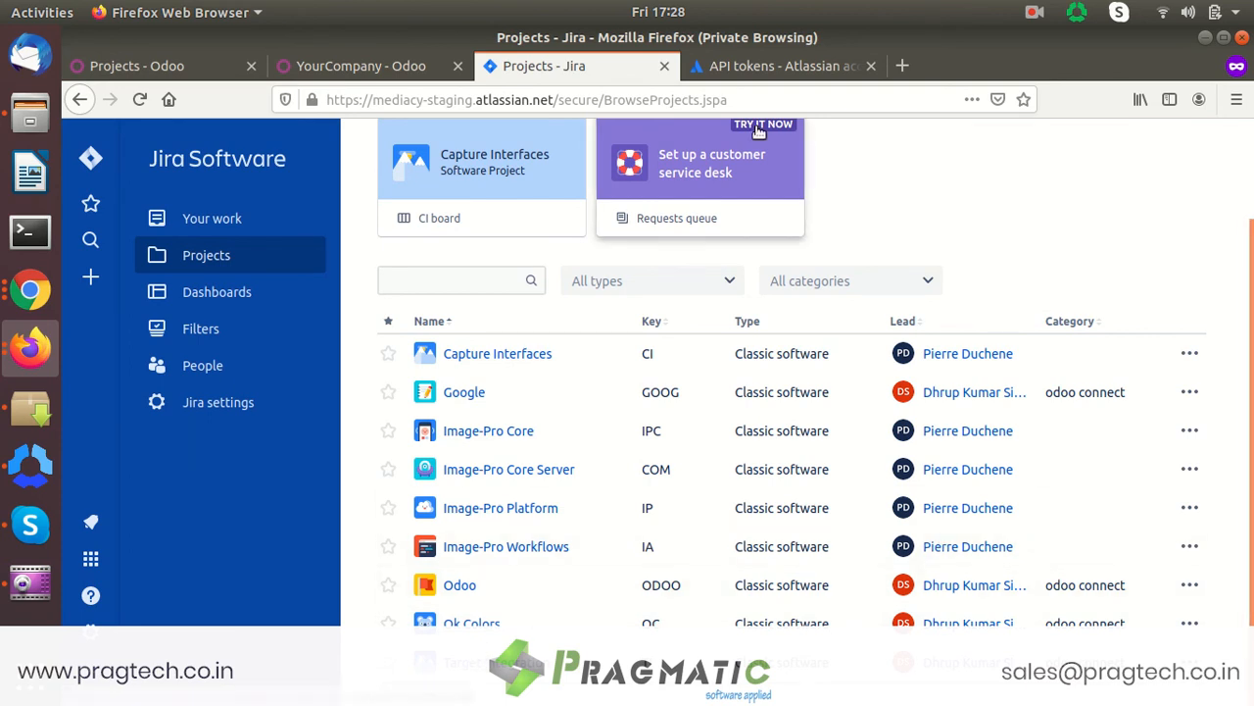
{"action": "left_click", "coordinate": [372, 64]}
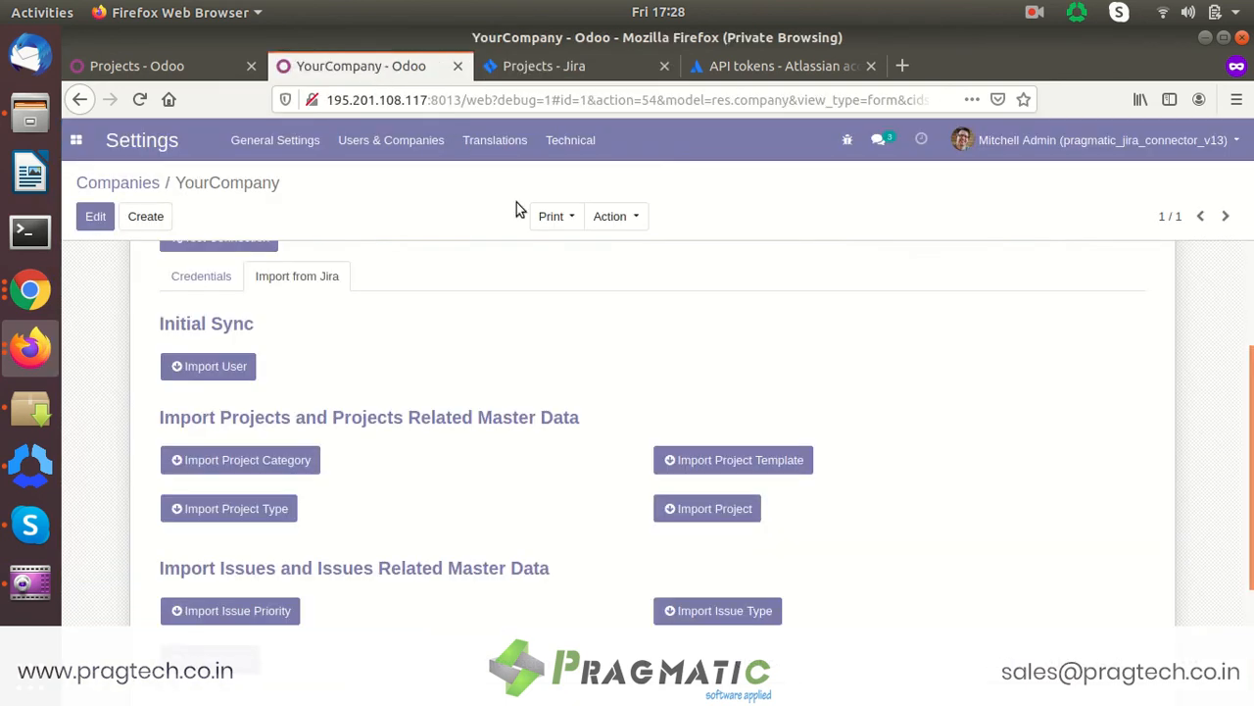
{"action": "left_click", "coordinate": [743, 511]}
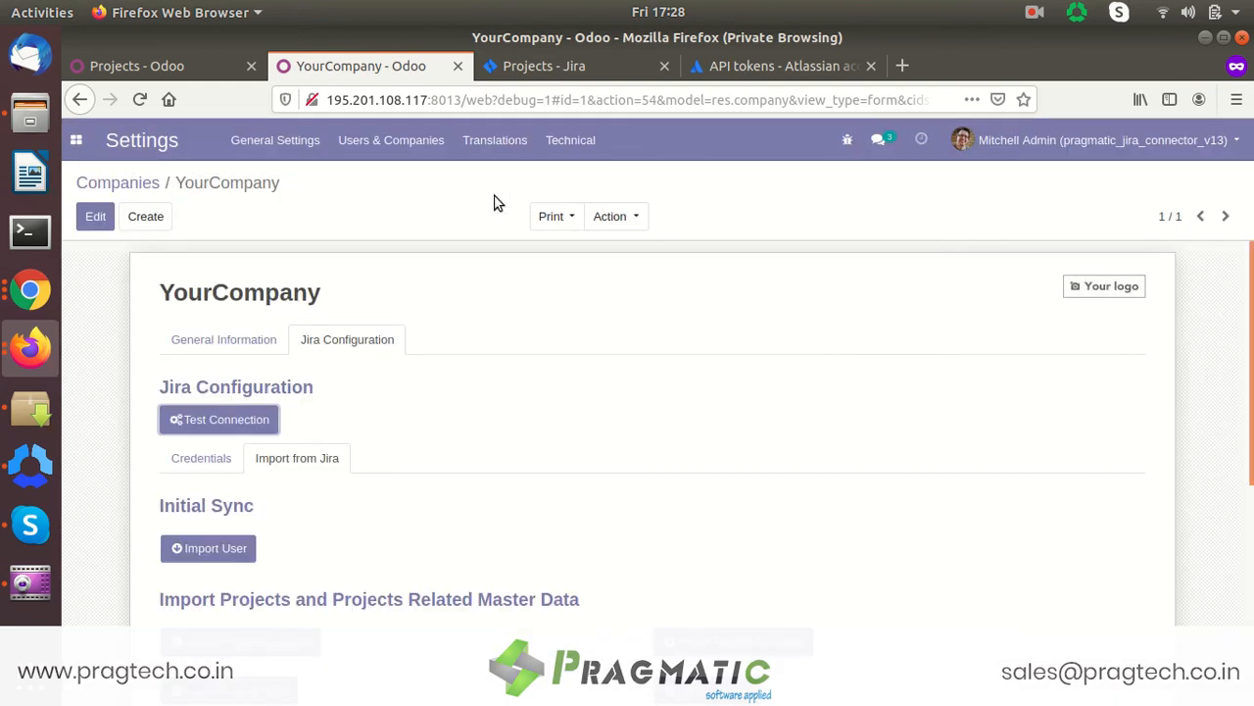
Reload Odoo's Projects overview and compare the imported projects with the project list in Jira
{"action": "left_click", "coordinate": [186, 66]}
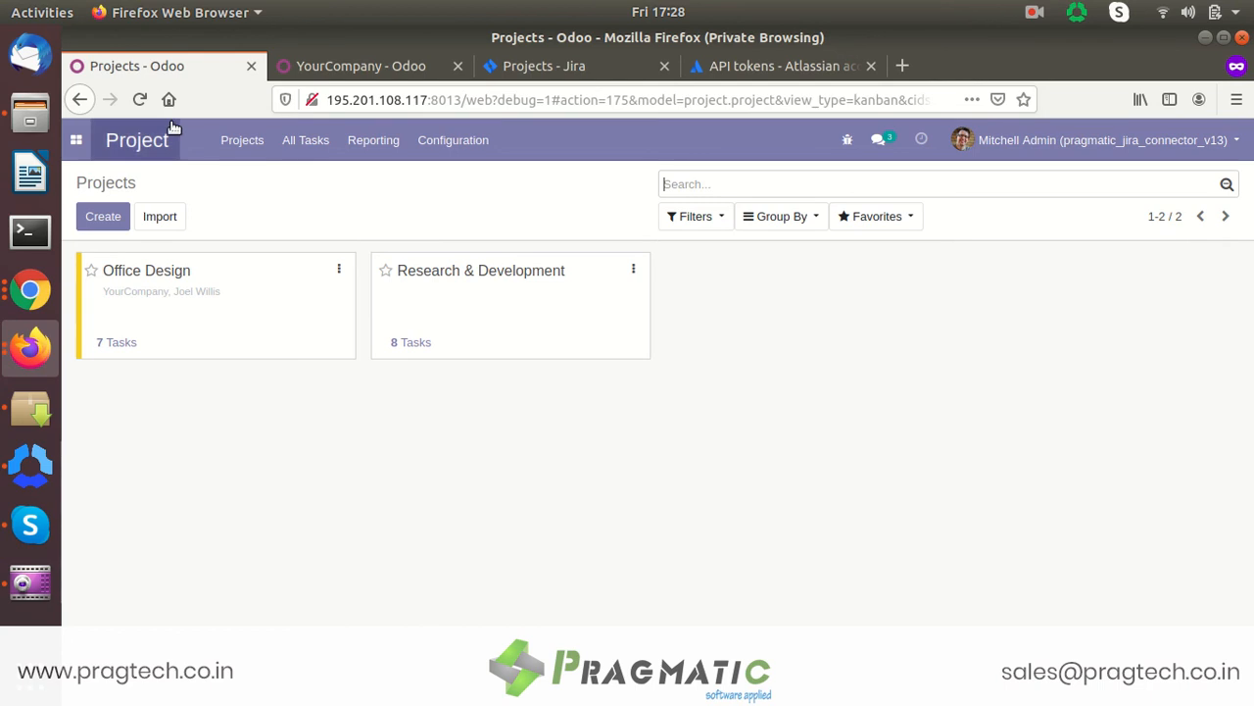
{"action": "left_click", "coordinate": [140, 99]}
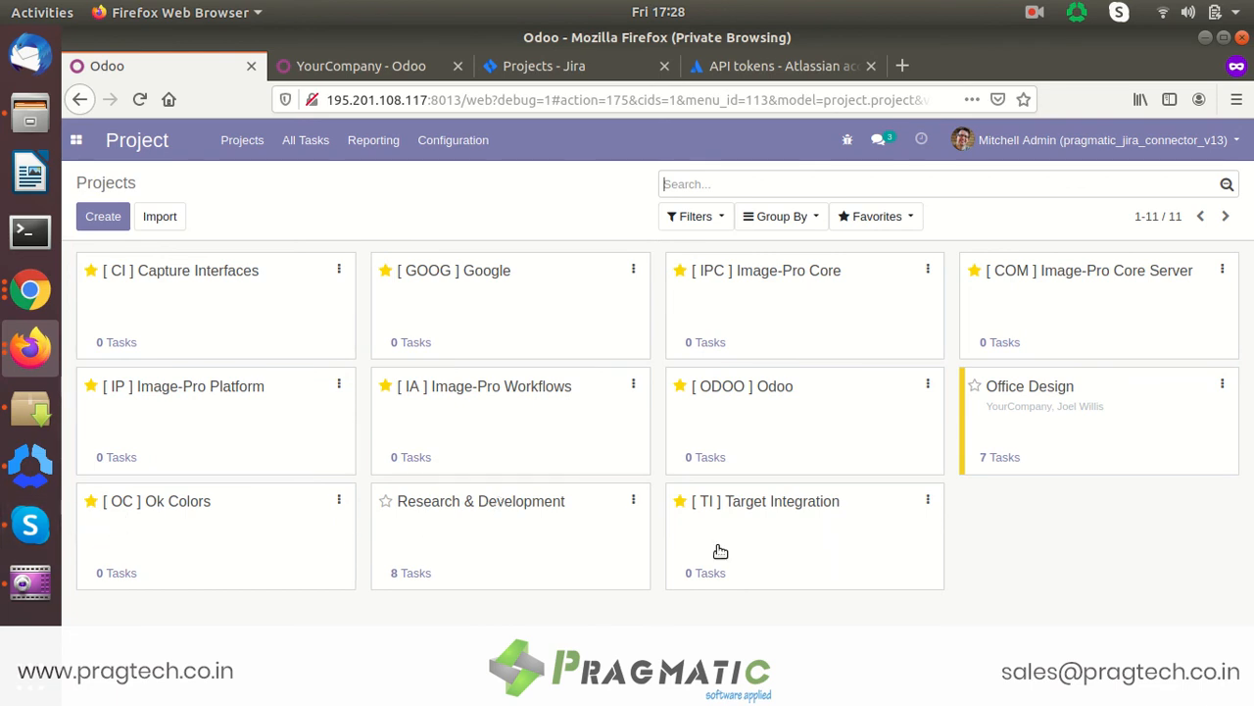
{"action": "left_click", "coordinate": [580, 67]}
{"action": "left_click", "coordinate": [207, 70]}
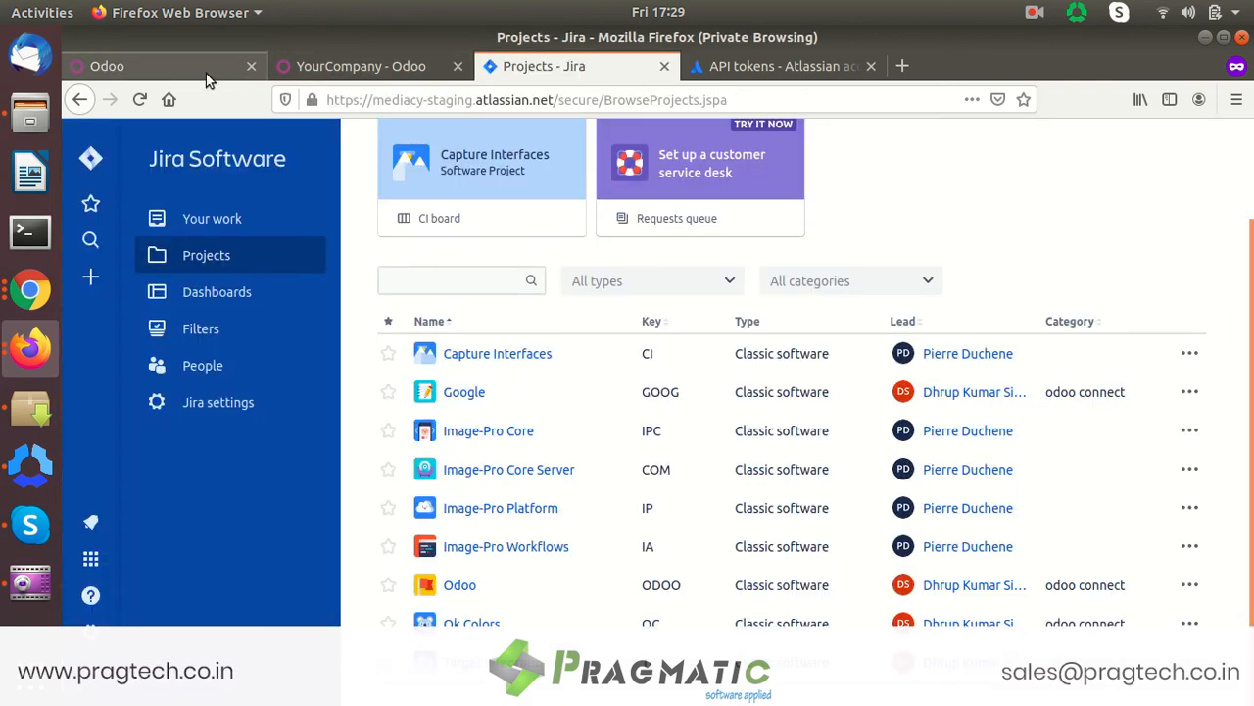